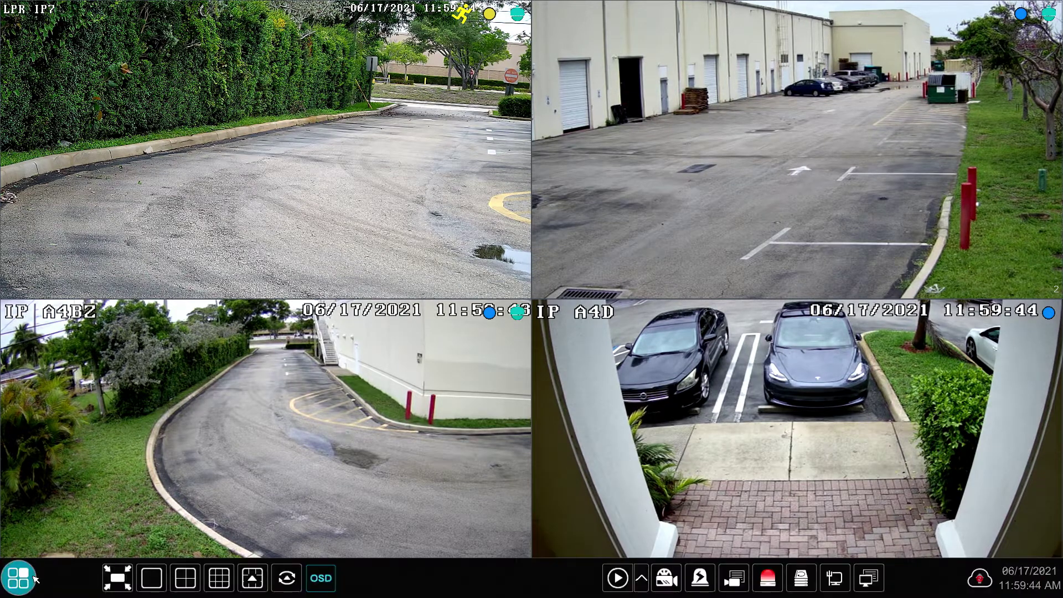
Step: Go to the Record Mode Settings page through the main menu's Settings
{"action": "left_click", "coordinate": [21, 580]}
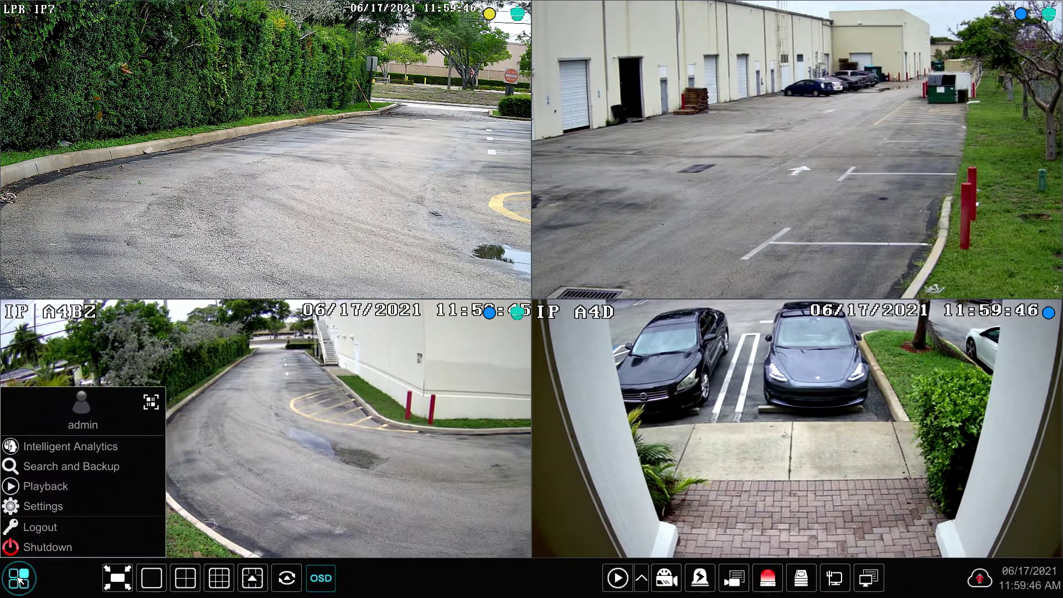
{"action": "left_click", "coordinate": [51, 506]}
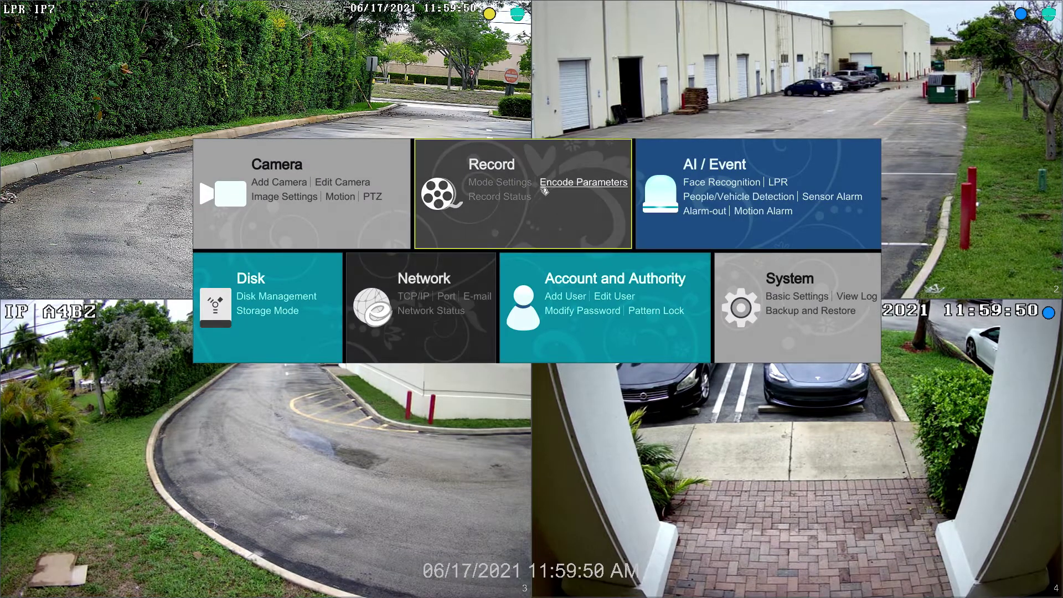
{"action": "left_click", "coordinate": [506, 170]}
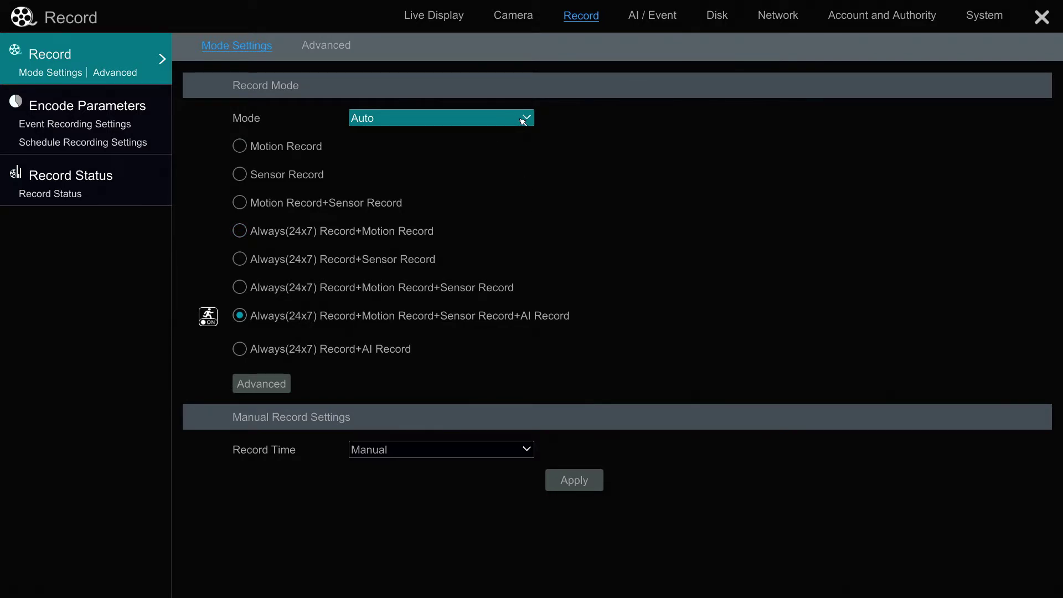
Step: Set Mode to Customization and check LPR IP7's timed recording schedule
{"action": "left_click", "coordinate": [524, 120]}
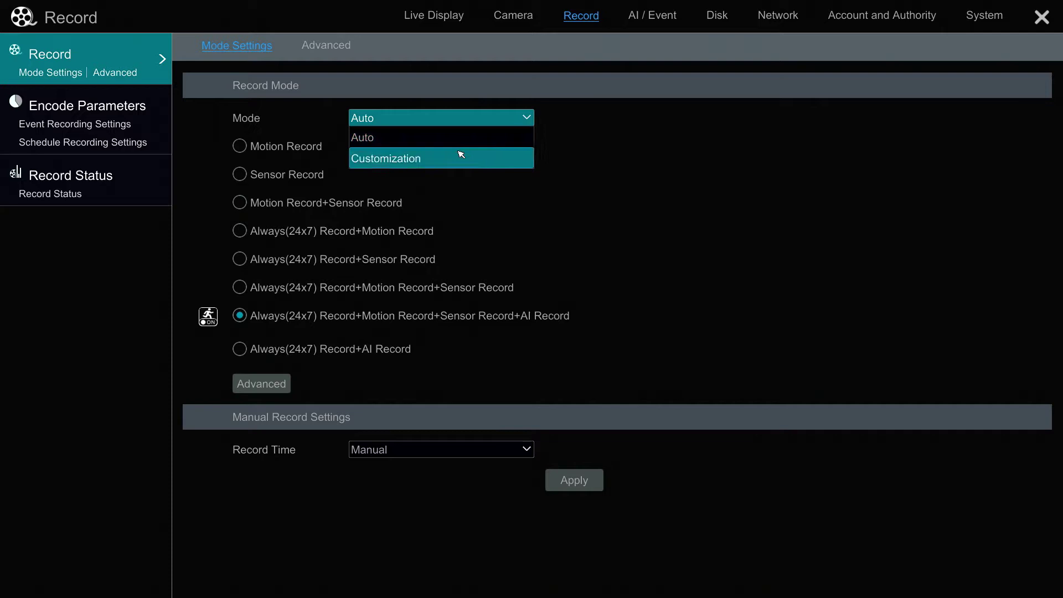
{"action": "left_click", "coordinate": [441, 158]}
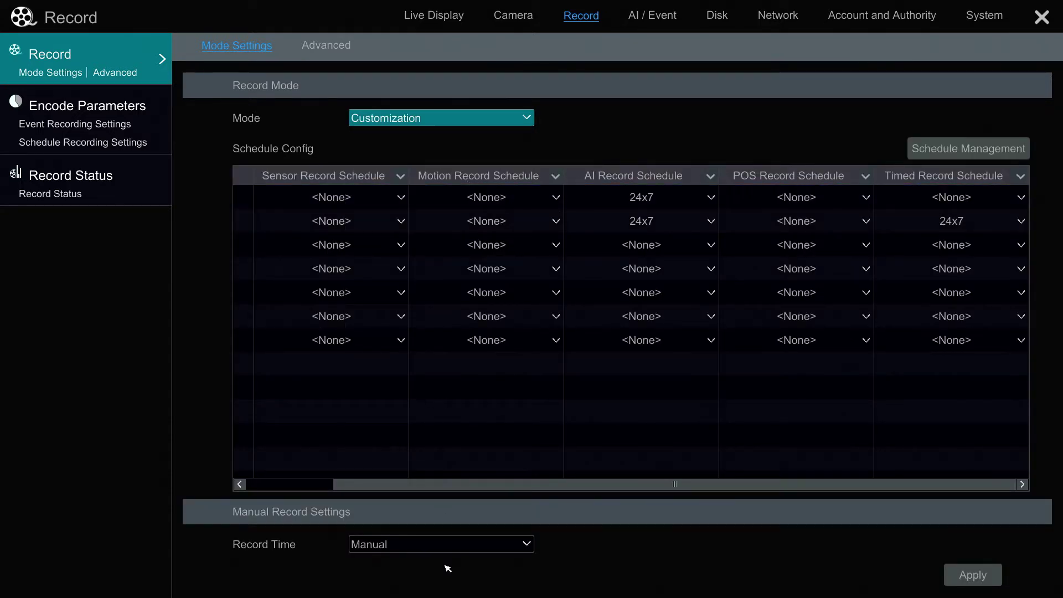
{"action": "left_click_drag", "start_coordinate": [486, 477], "coordinate": [363, 485]}
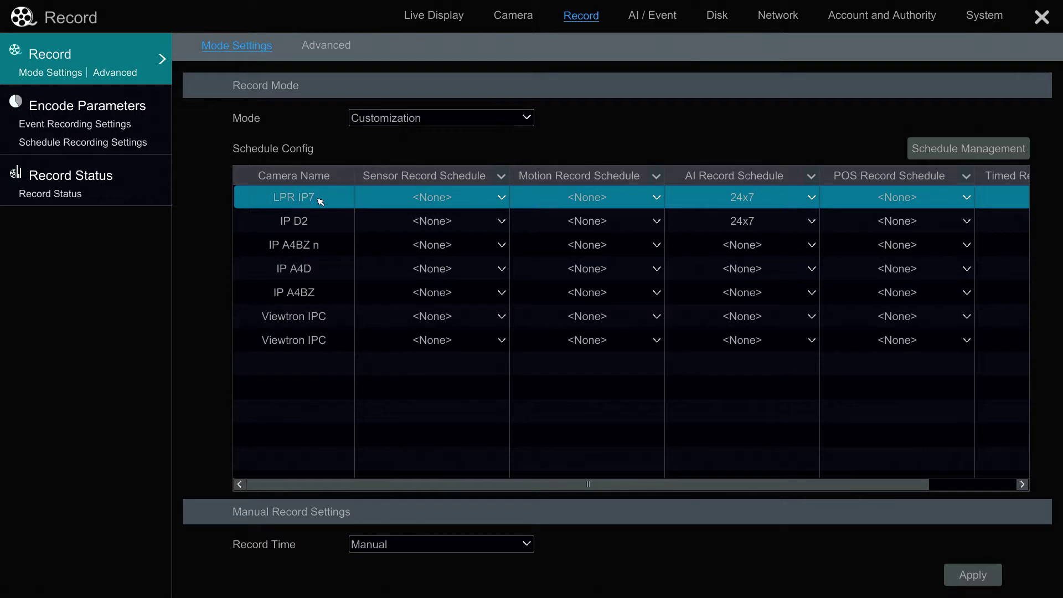
{"action": "left_click_drag", "start_coordinate": [692, 485], "coordinate": [959, 482]}
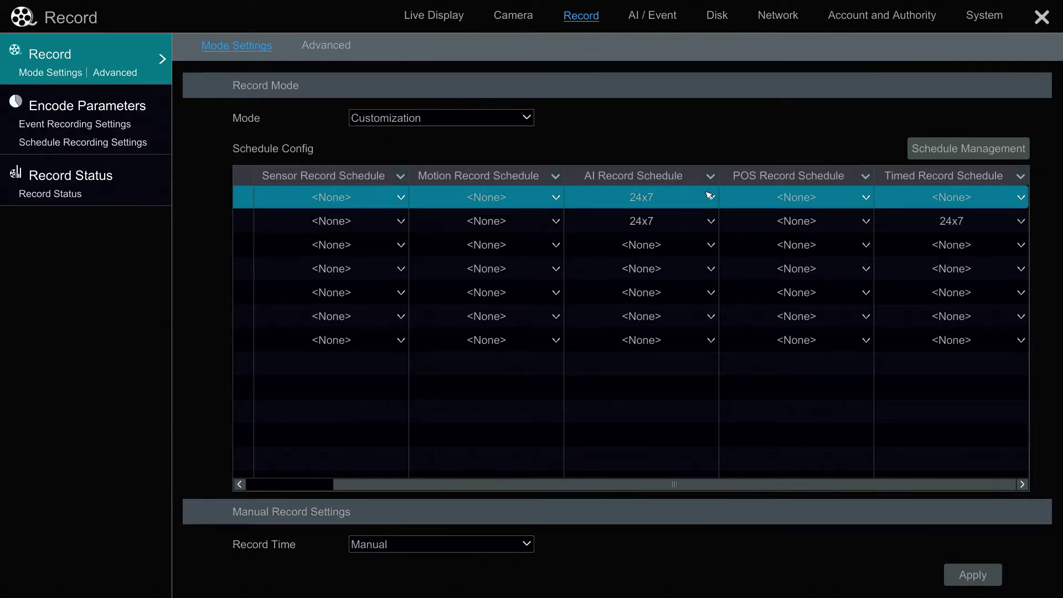
{"action": "left_click", "coordinate": [1006, 203]}
{"action": "left_click", "coordinate": [1006, 203]}
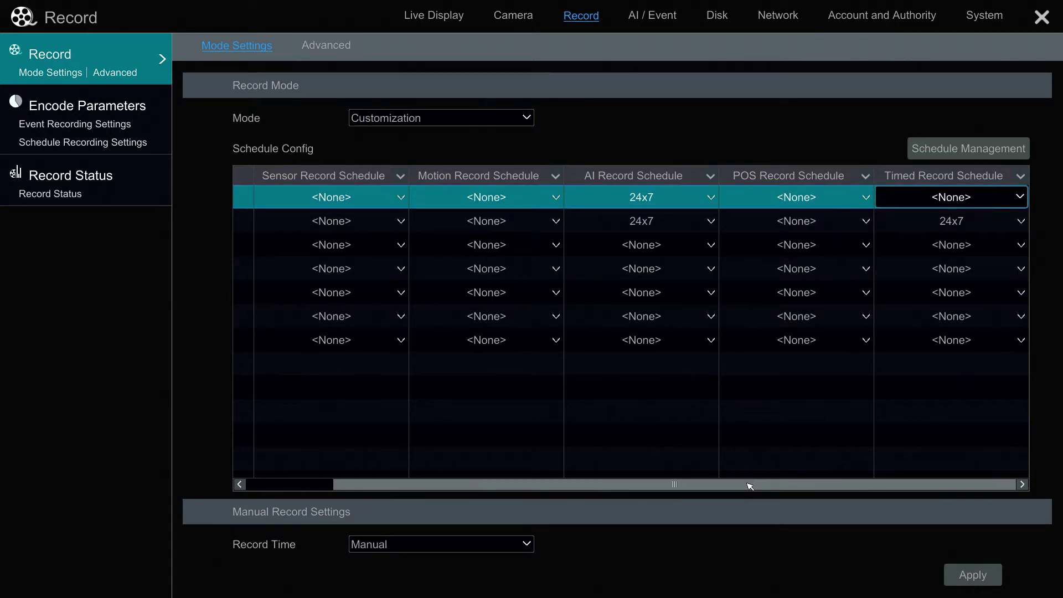
Step: Keep IP D2's timed and AI recording schedules at 24x7
{"action": "left_click_drag", "start_coordinate": [747, 483], "coordinate": [428, 471]}
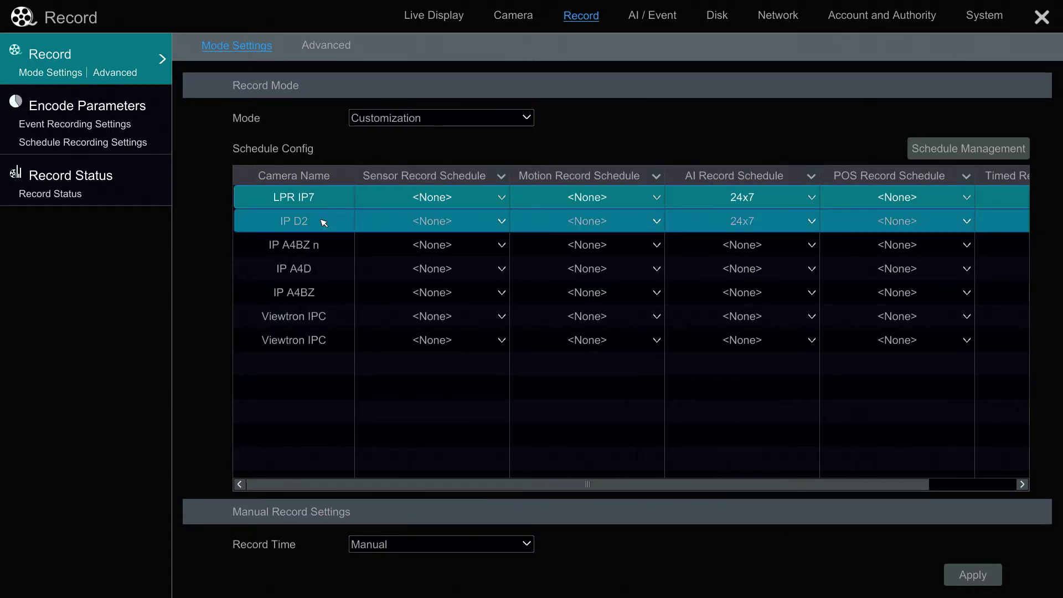
{"action": "left_click_drag", "start_coordinate": [589, 484], "coordinate": [831, 491]}
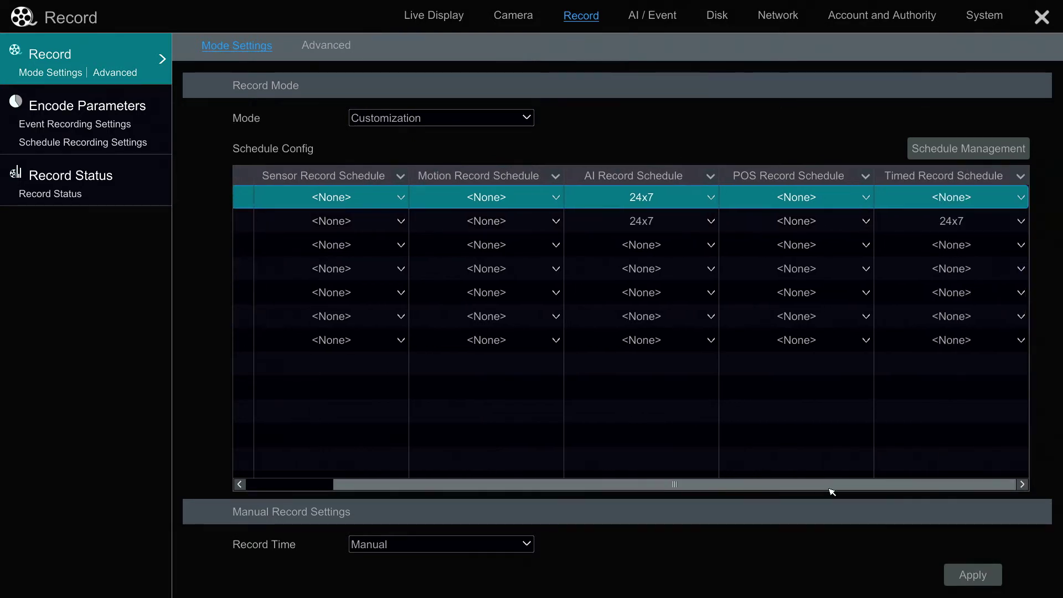
{"action": "left_click", "coordinate": [995, 222]}
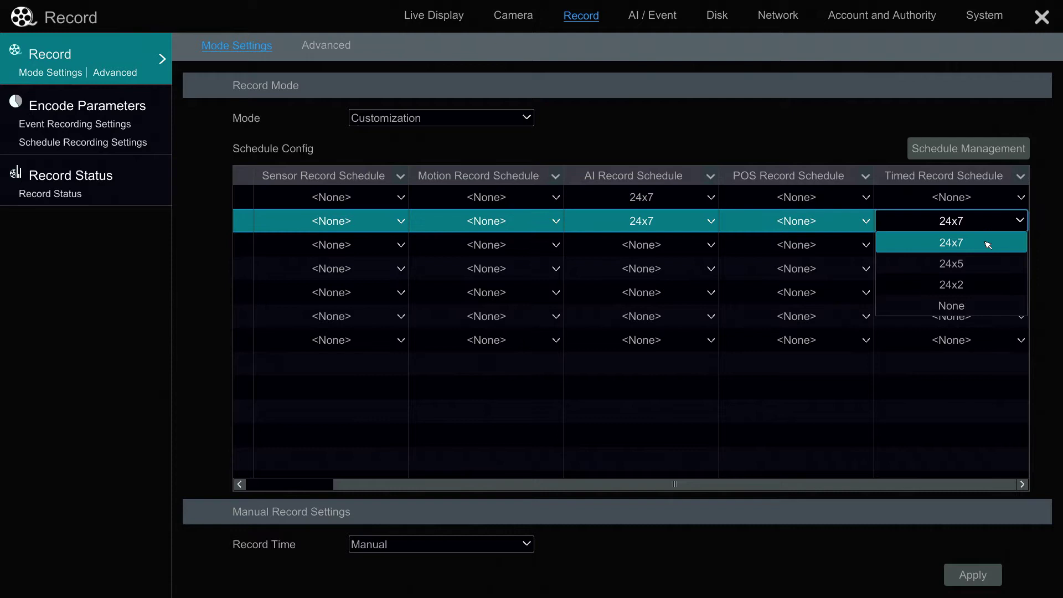
{"action": "left_click", "coordinate": [989, 244]}
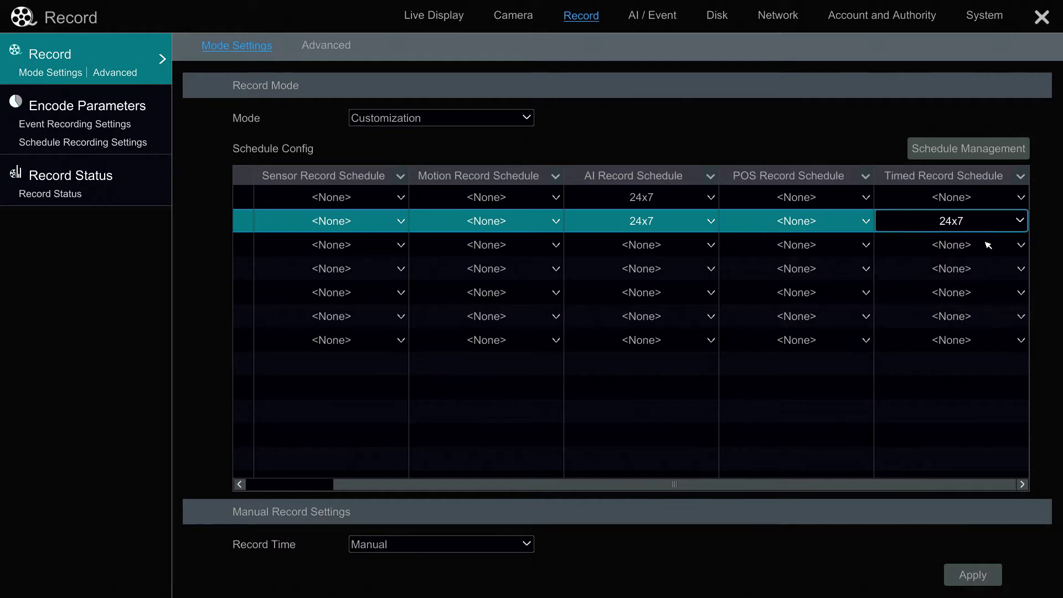
{"action": "left_click", "coordinate": [707, 220]}
{"action": "left_click", "coordinate": [698, 250]}
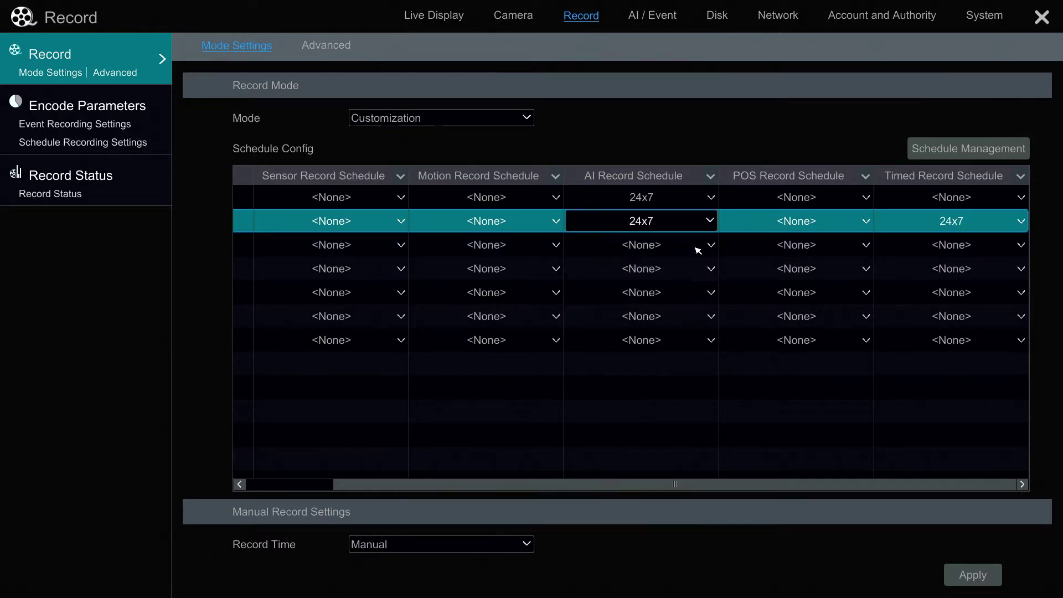
{"action": "left_click", "coordinate": [998, 222]}
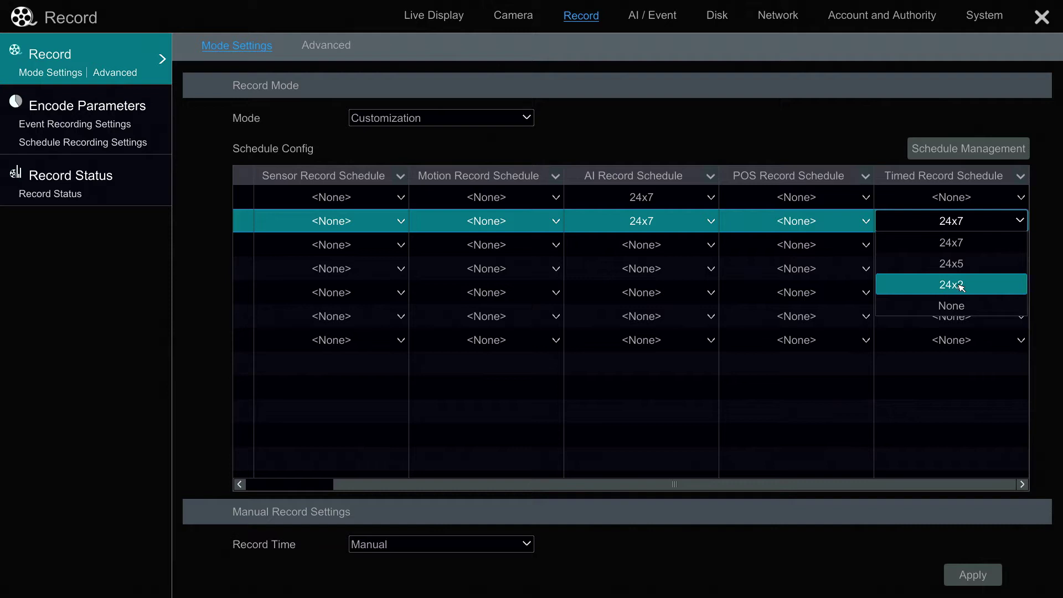
{"action": "left_click", "coordinate": [958, 159]}
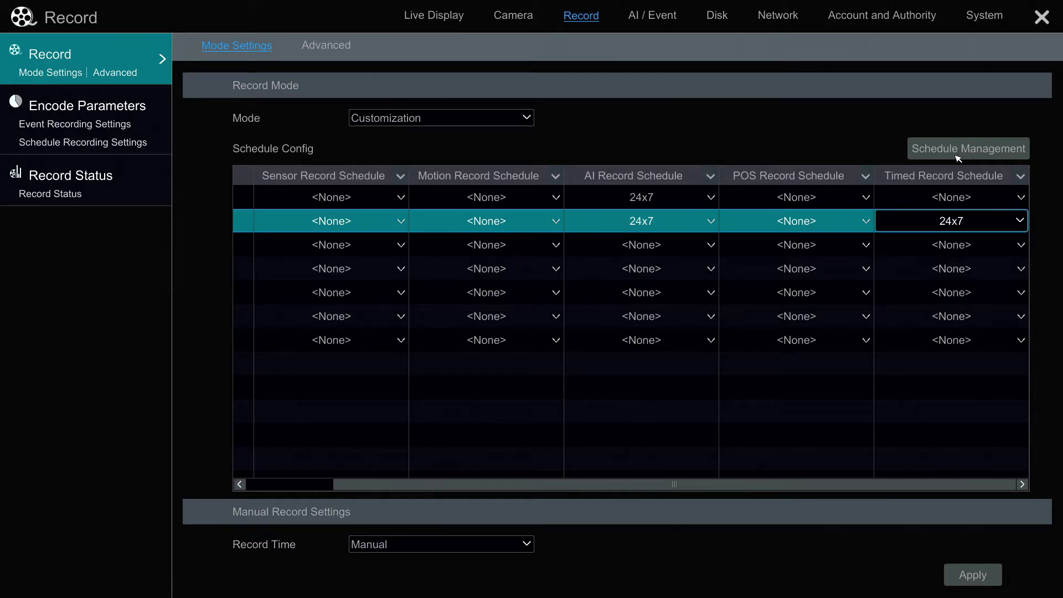
{"action": "left_click", "coordinate": [958, 157]}
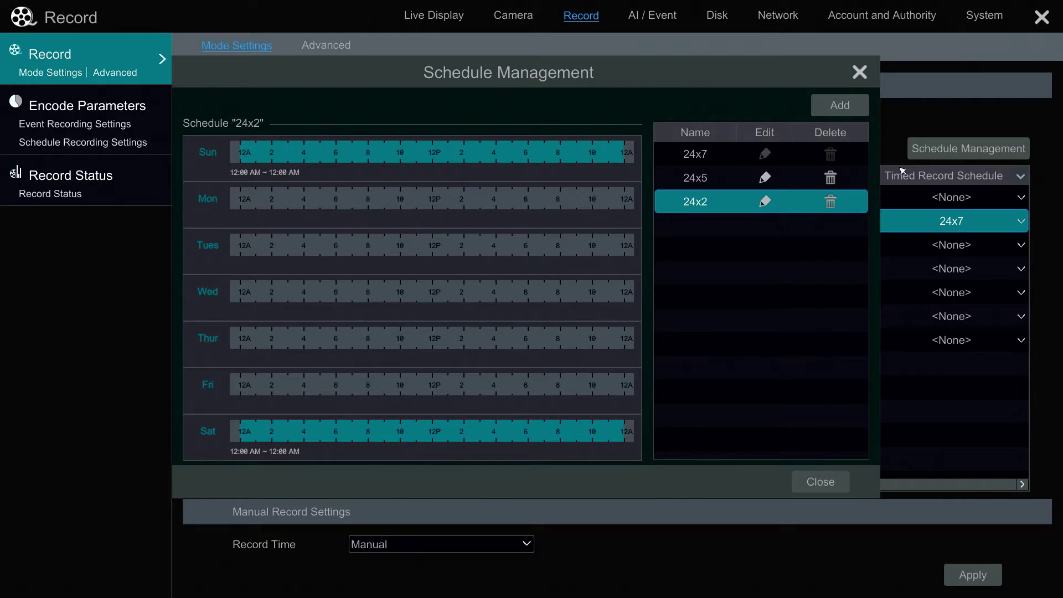
{"action": "left_click", "coordinate": [844, 106]}
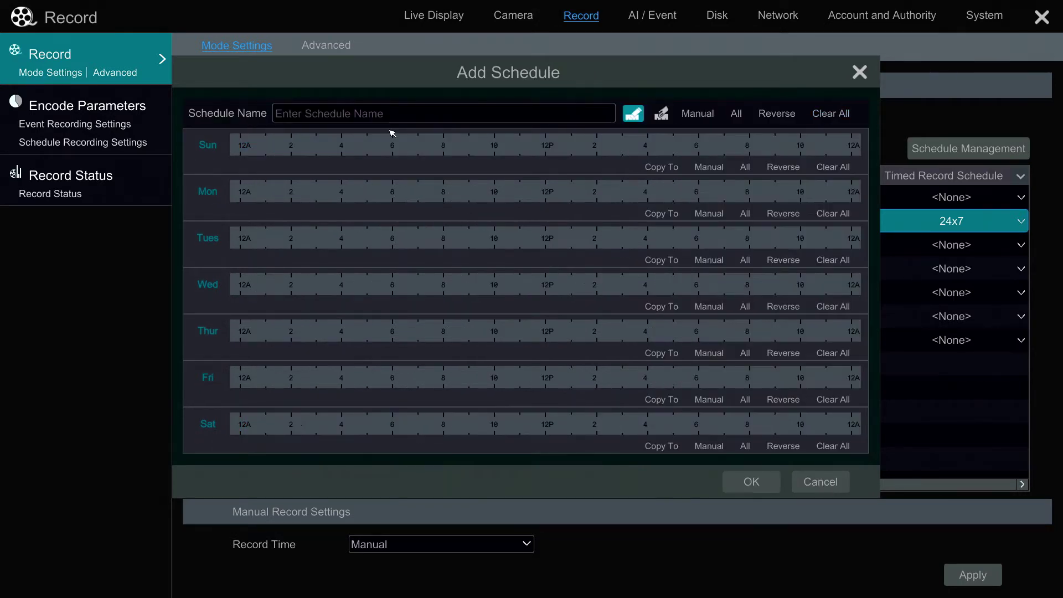
{"action": "left_click", "coordinate": [292, 118]}
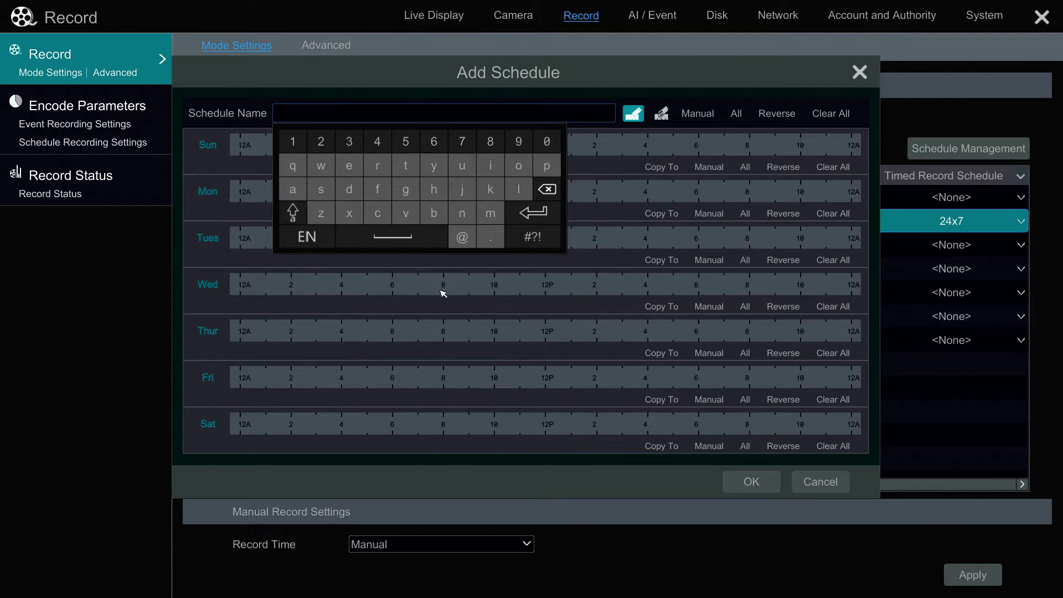
{"action": "left_click", "coordinate": [814, 481]}
{"action": "left_click", "coordinate": [813, 481]}
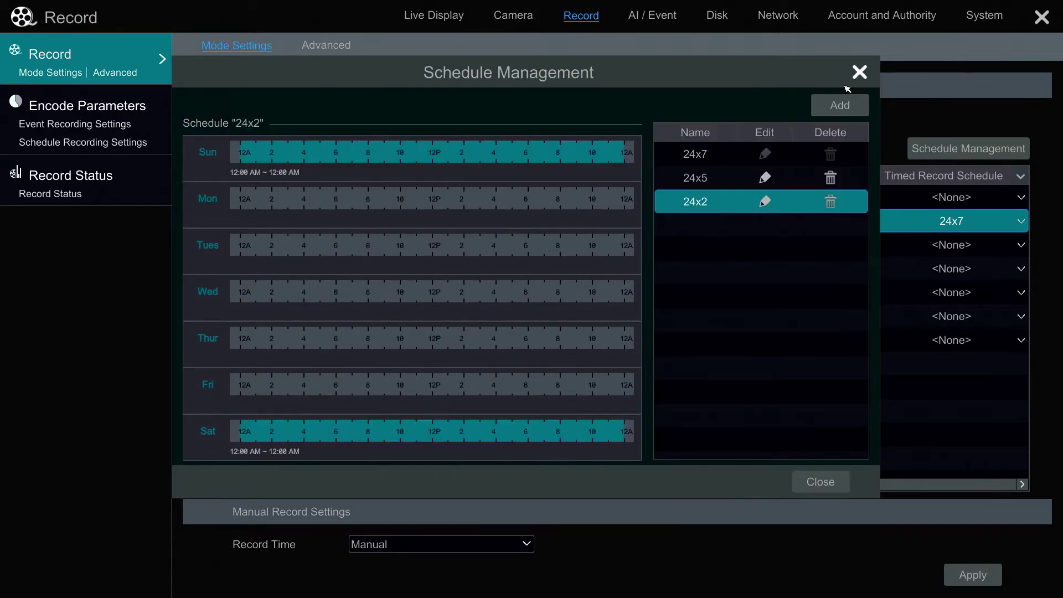
{"action": "left_click", "coordinate": [859, 72]}
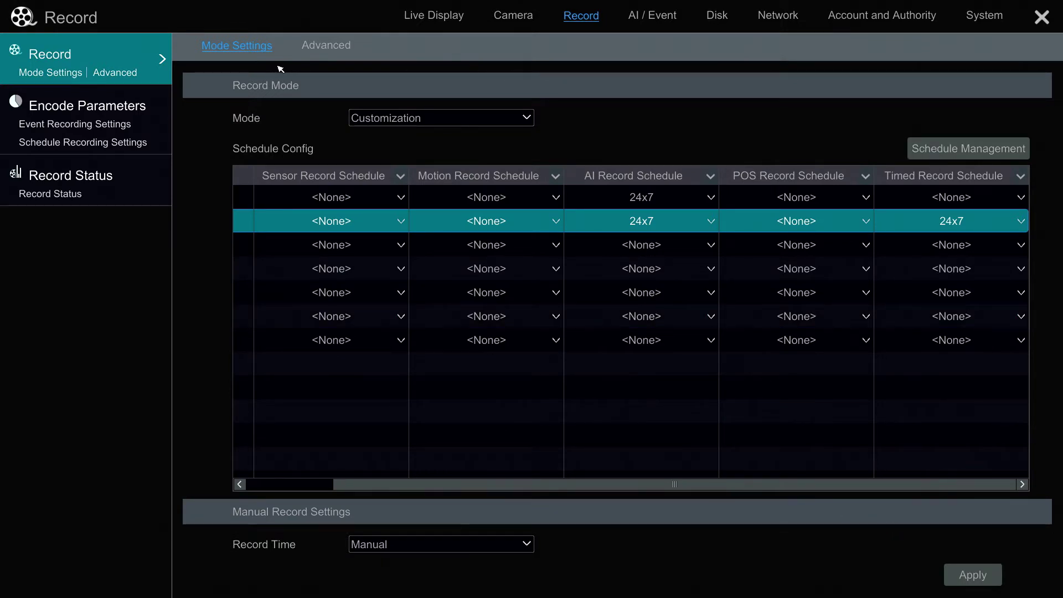
Step: Switch the Mode dropdown from Customization back to Auto
{"action": "left_click", "coordinate": [419, 117]}
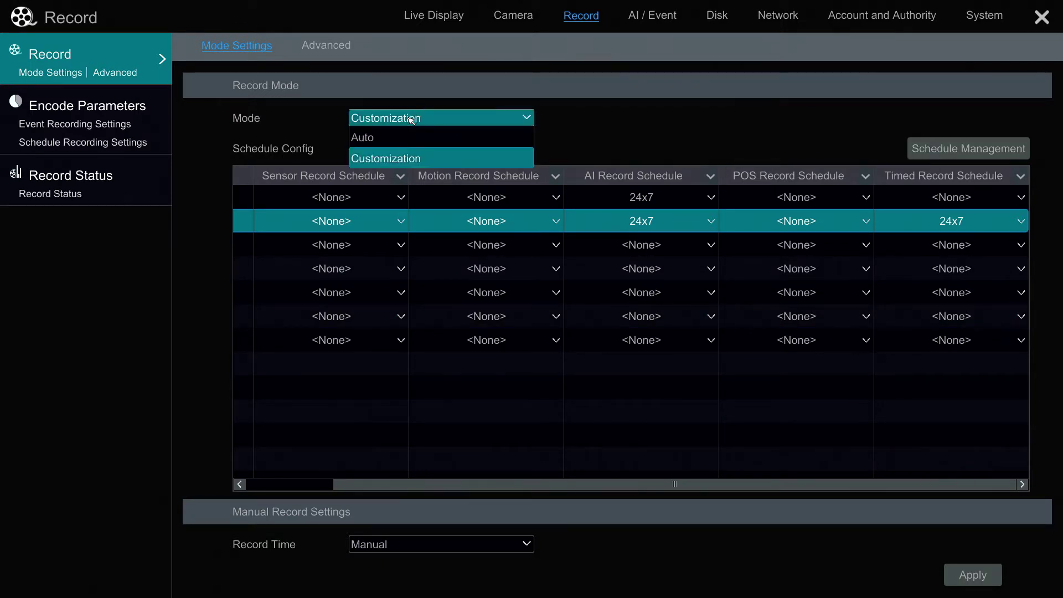
{"action": "left_click", "coordinate": [405, 139]}
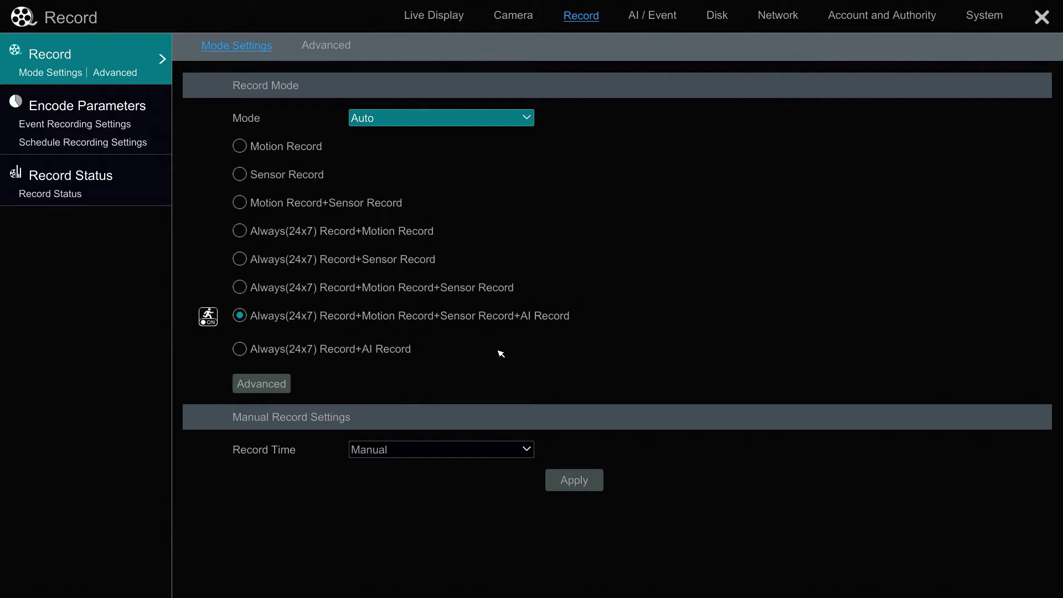
Step: Choose Always(24x7) Record+AI Record, with schedule quality Medium and AI quality Highest
{"action": "left_click", "coordinate": [240, 350]}
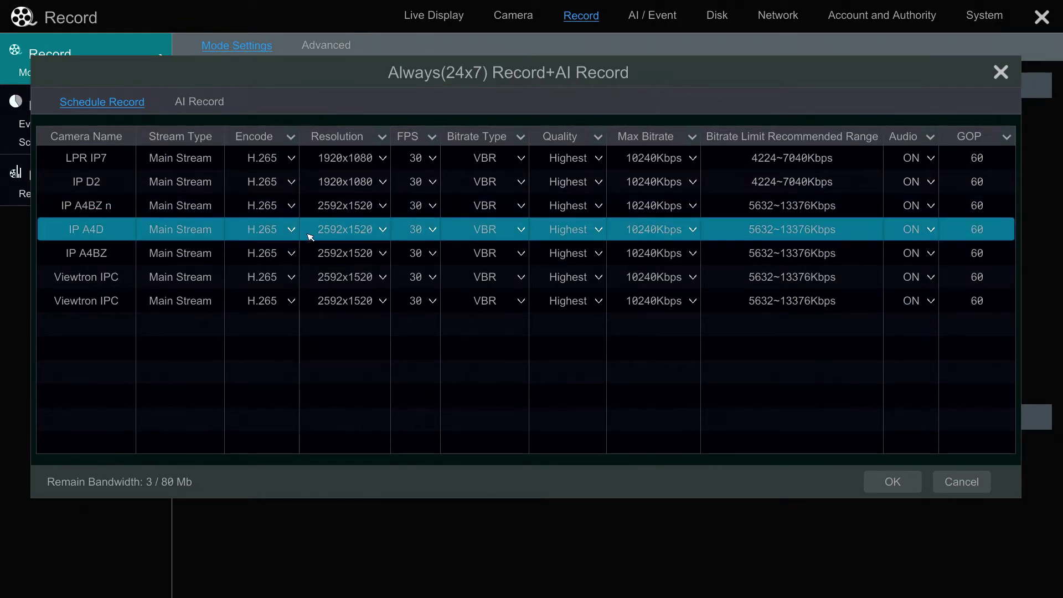
{"action": "left_click", "coordinate": [199, 104]}
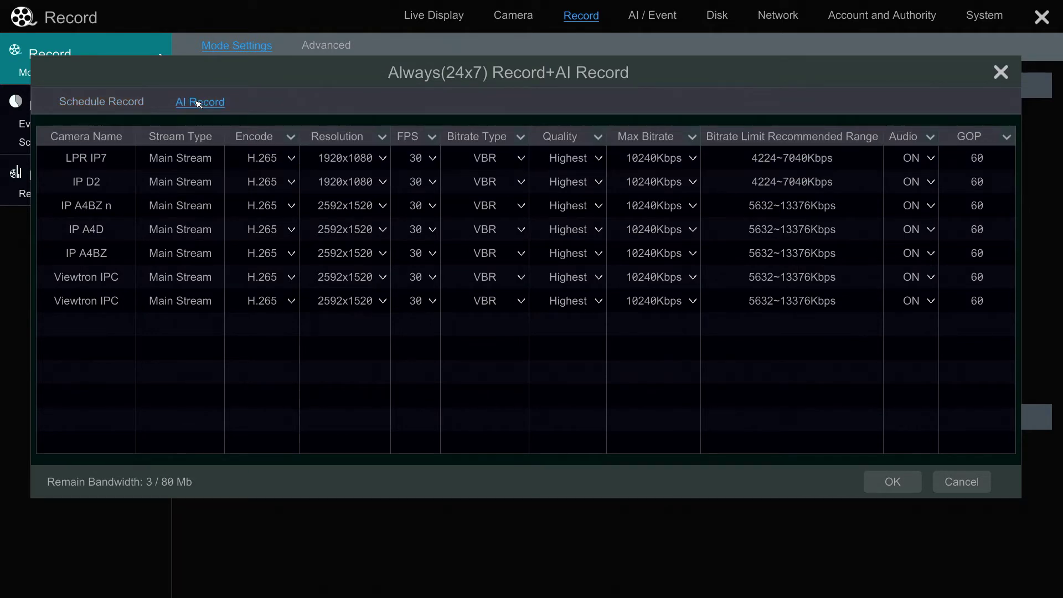
{"action": "left_click", "coordinate": [79, 102]}
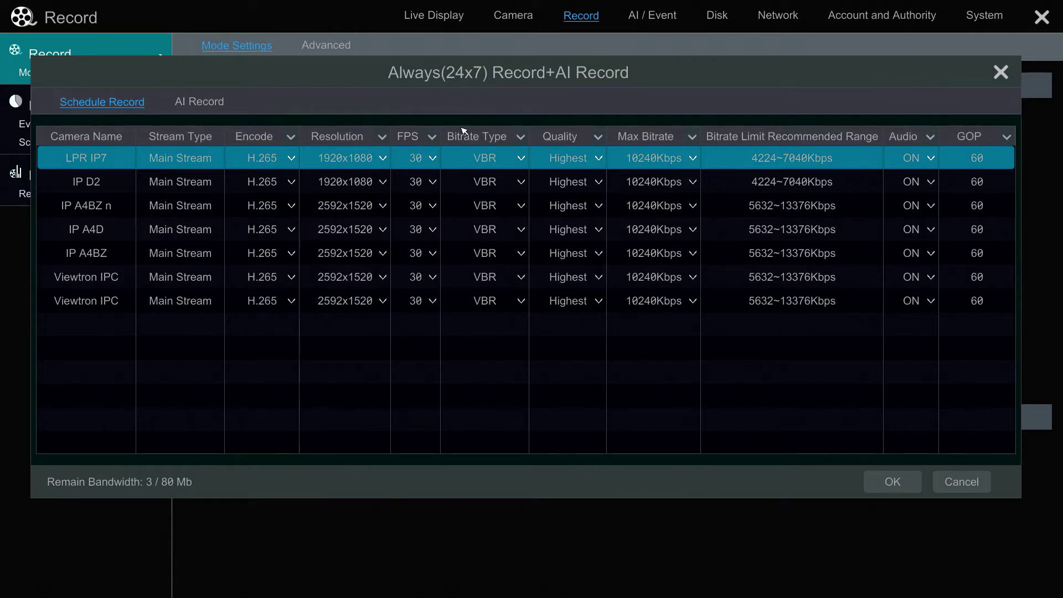
{"action": "left_click", "coordinate": [598, 141]}
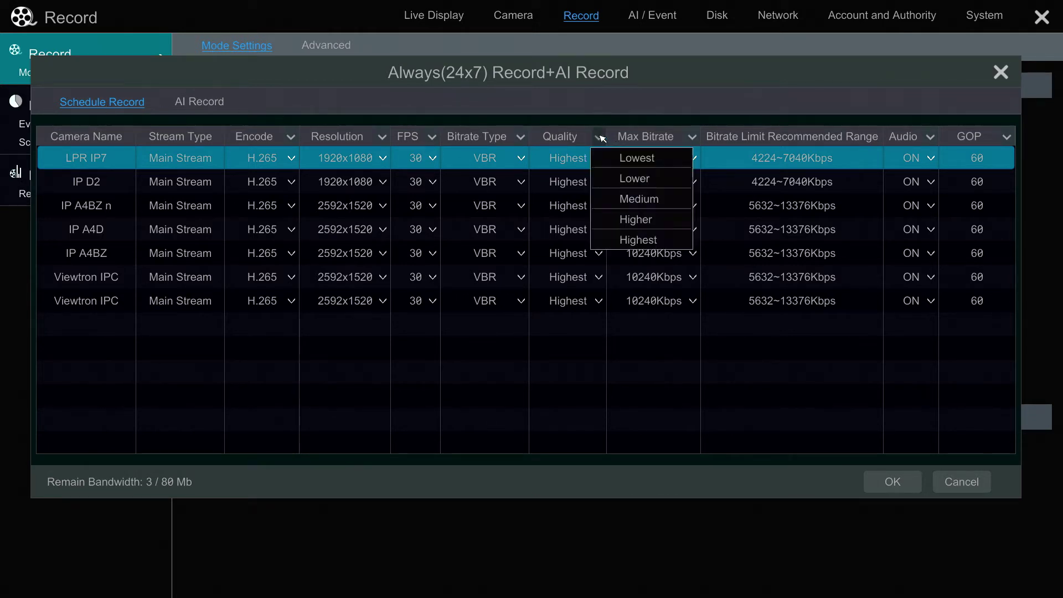
{"action": "left_click", "coordinate": [626, 197]}
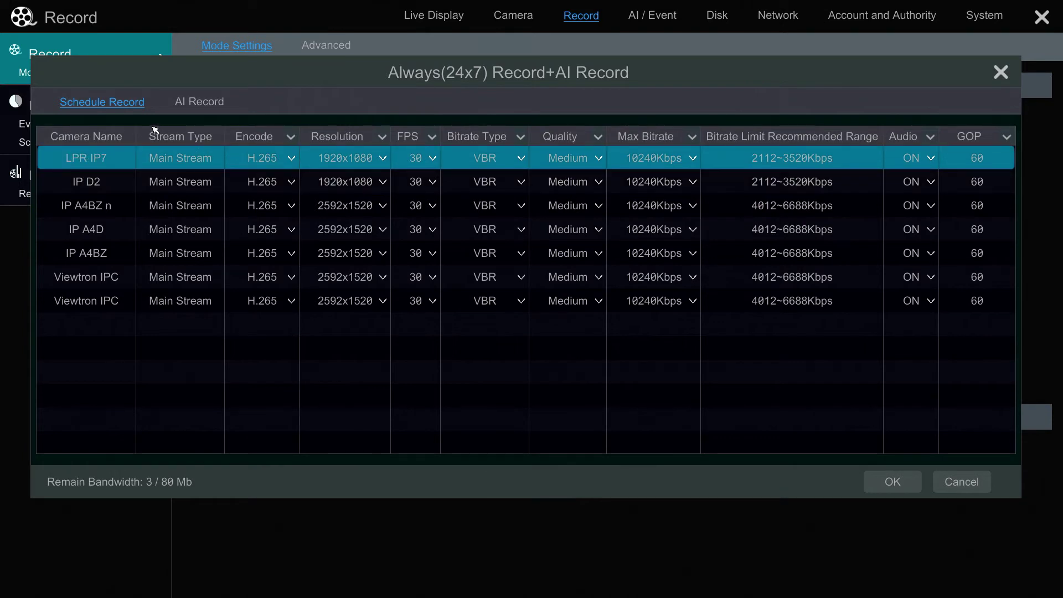
{"action": "left_click", "coordinate": [193, 103]}
{"action": "left_click", "coordinate": [598, 136]}
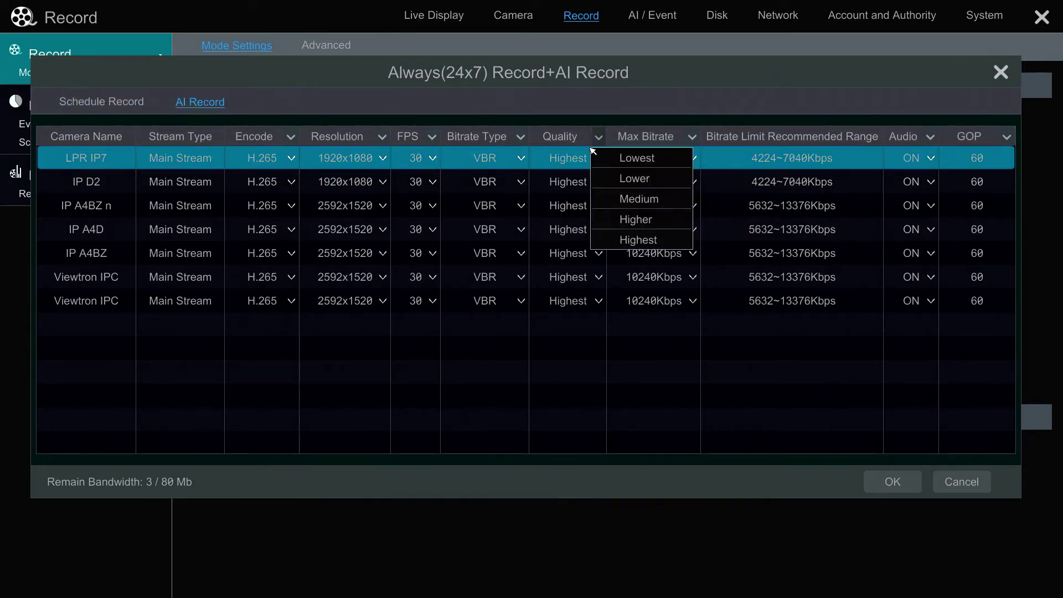
{"action": "left_click", "coordinate": [632, 238]}
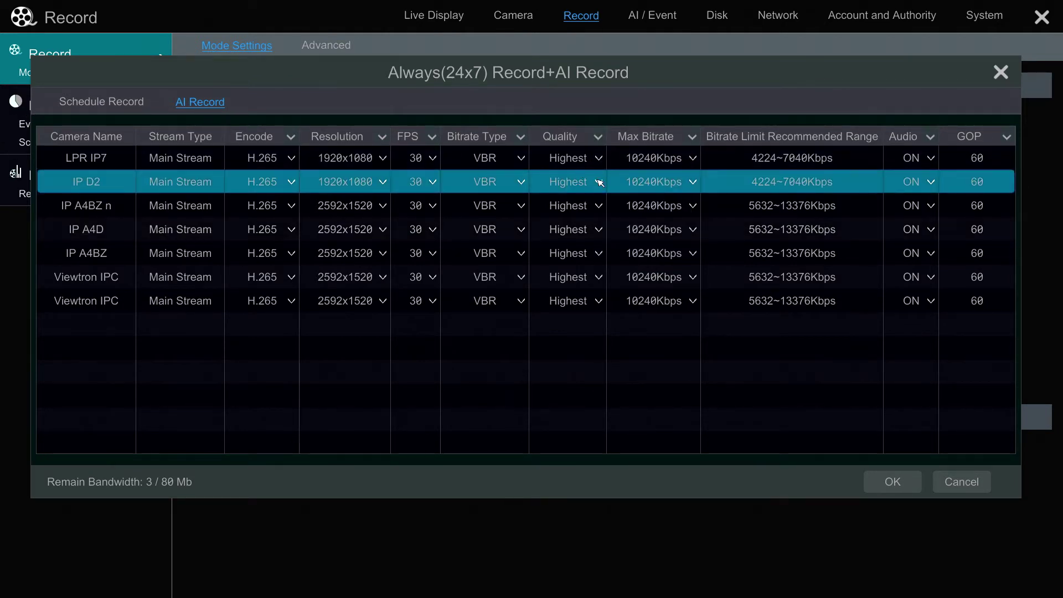
Step: Check IP D2's audio, left ON, and other camera rows in the encode settings
{"action": "left_click", "coordinate": [82, 104]}
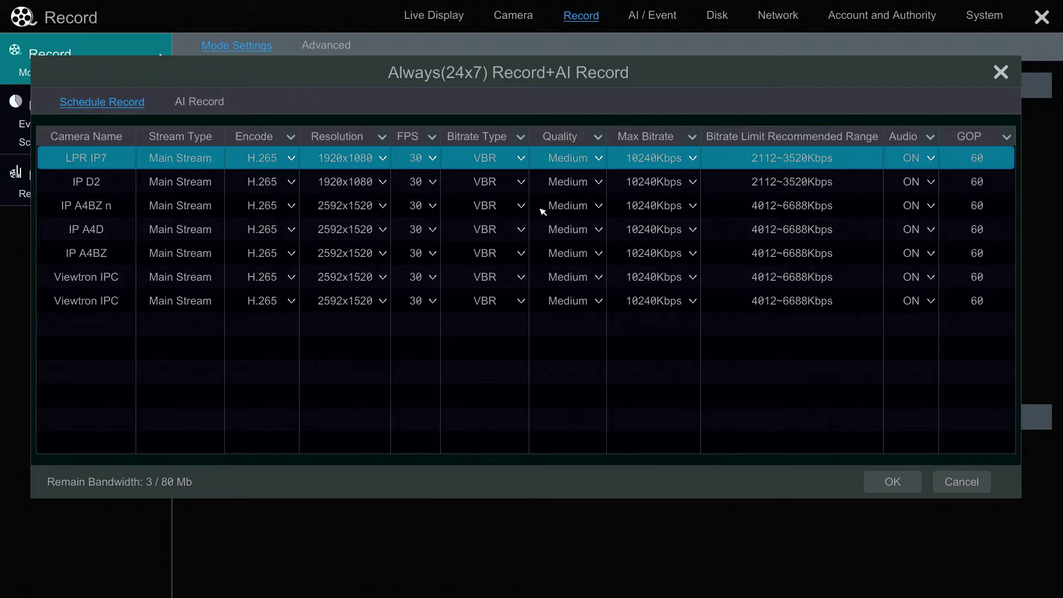
{"action": "left_click", "coordinate": [923, 182]}
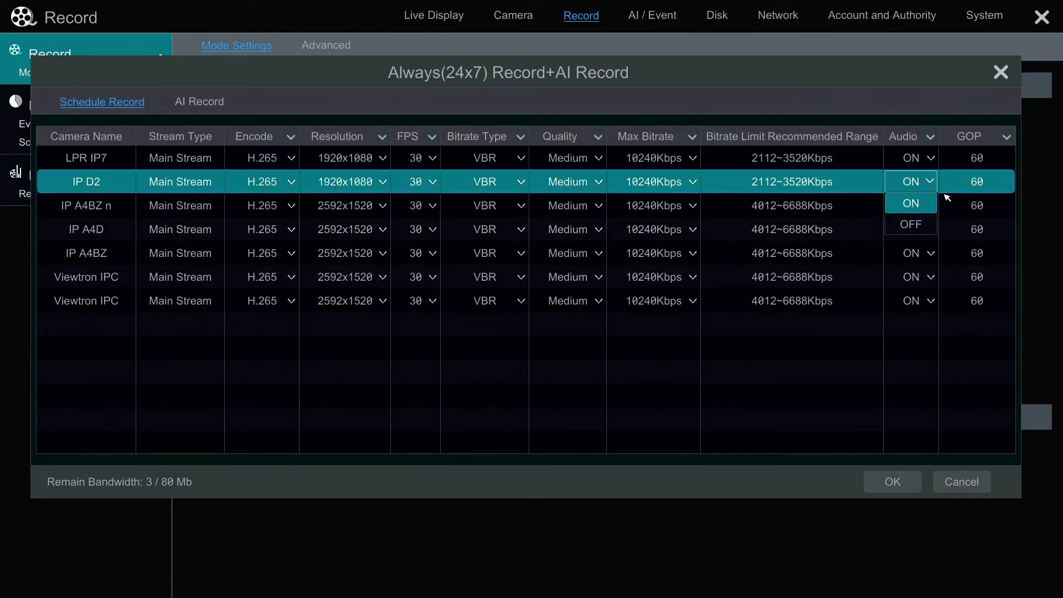
{"action": "left_click", "coordinate": [253, 92]}
{"action": "left_click", "coordinate": [201, 102]}
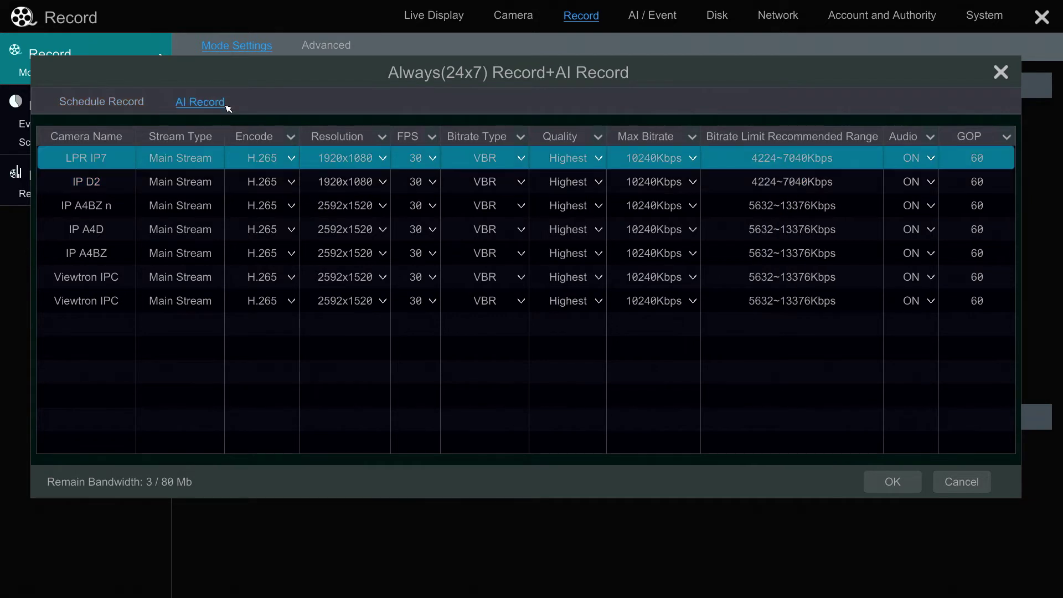
{"action": "left_click", "coordinate": [934, 206]}
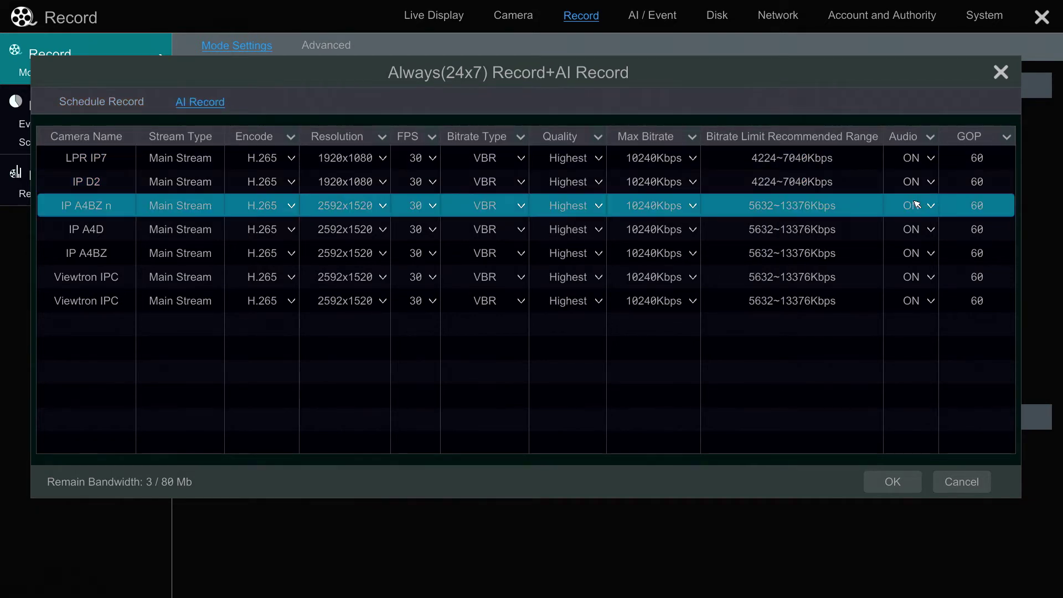
{"action": "left_click", "coordinate": [658, 181]}
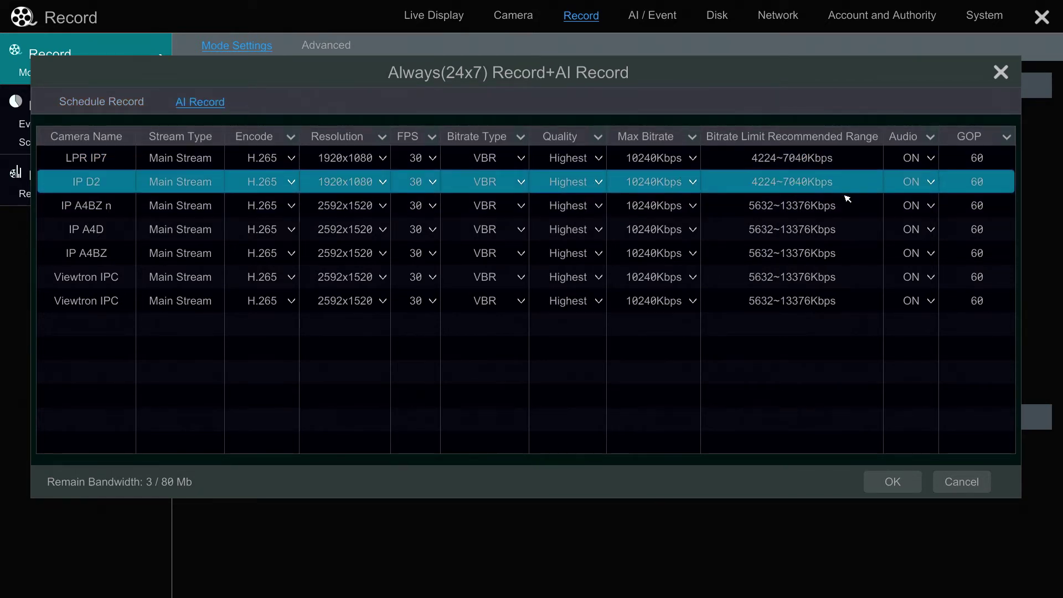
Step: Set every camera's schedule recording quality to Highest and save the encode parameters
{"action": "left_click", "coordinate": [112, 101]}
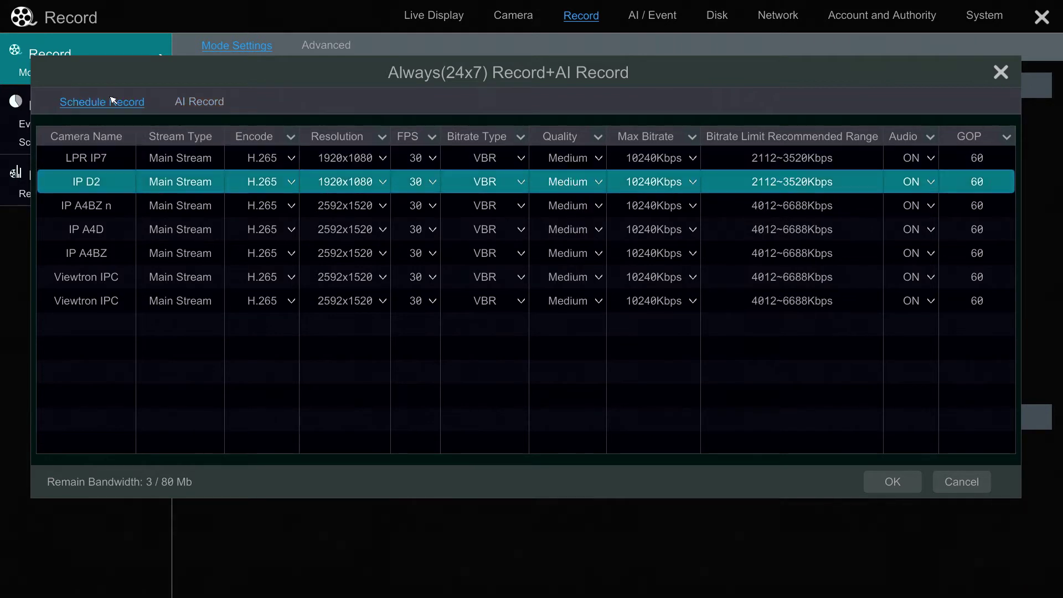
{"action": "left_click", "coordinate": [598, 137]}
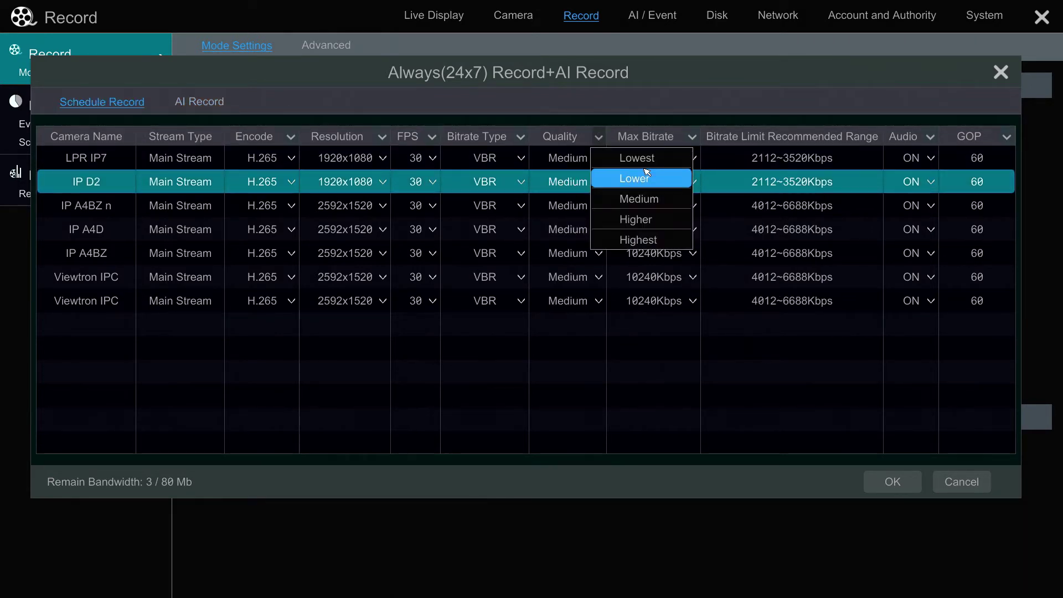
{"action": "left_click", "coordinate": [672, 236]}
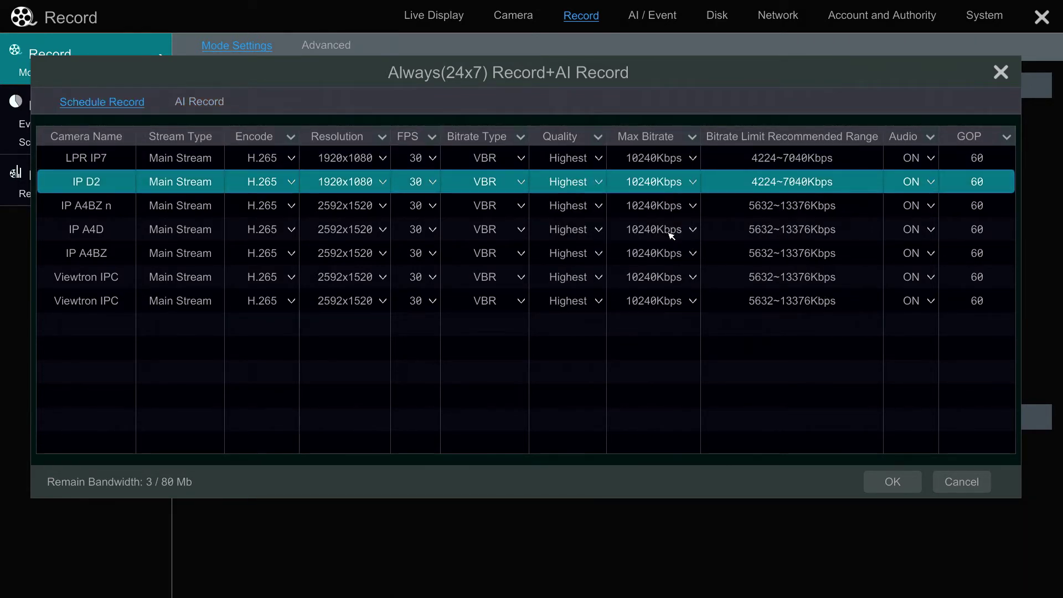
{"action": "left_click", "coordinate": [889, 484]}
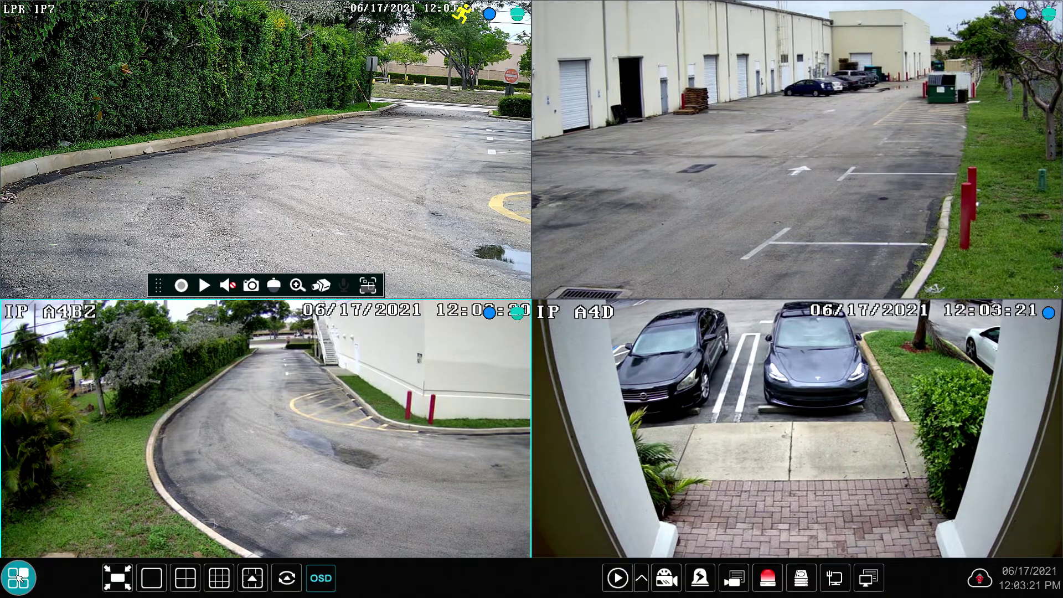
Step: Start Playback to view all four cameras' recordings for 06/17/2021
{"action": "left_click", "coordinate": [20, 578]}
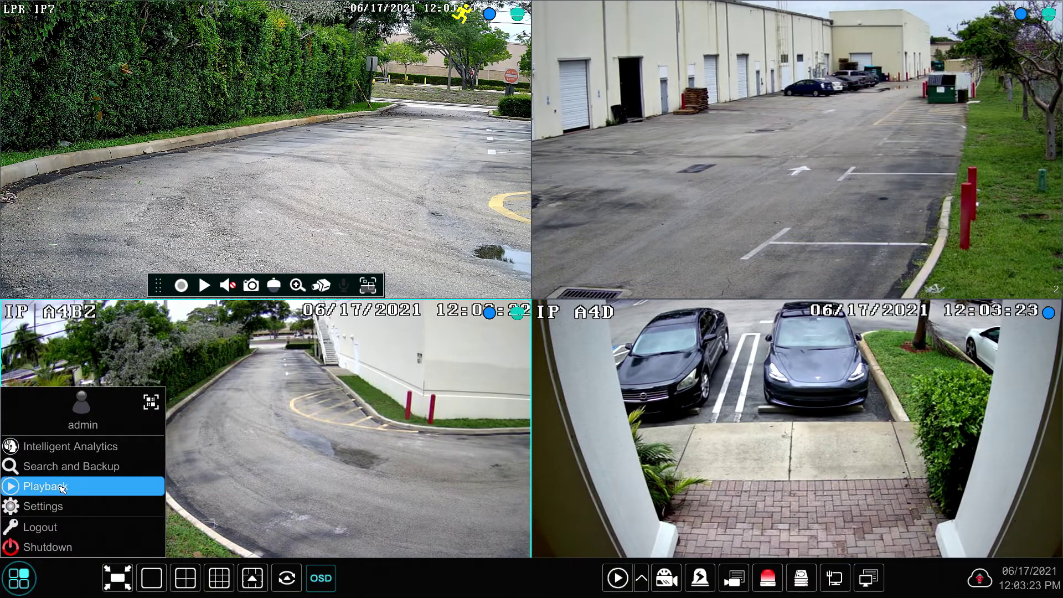
{"action": "left_click", "coordinate": [55, 487]}
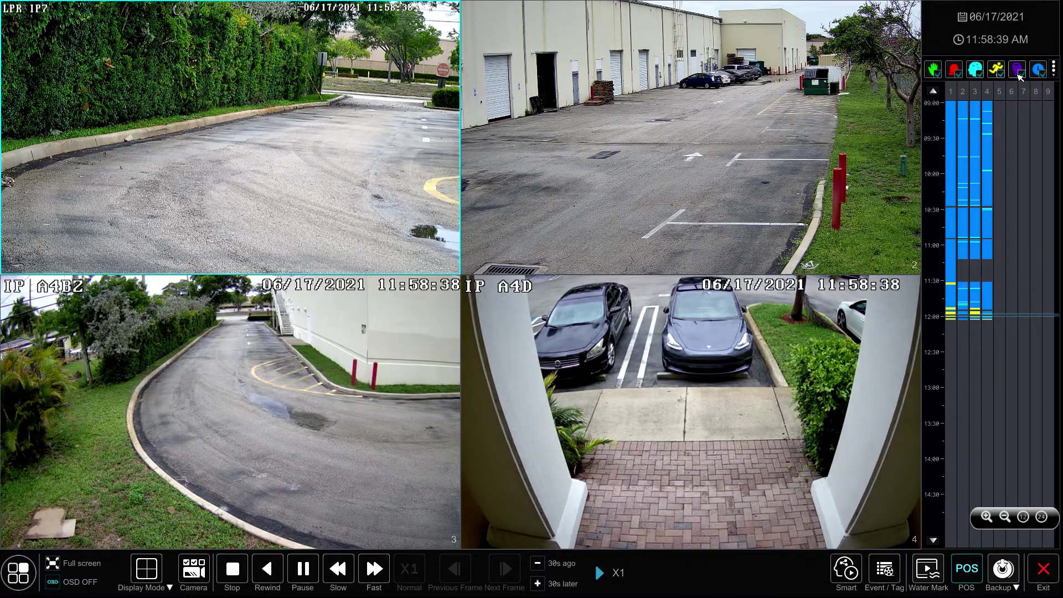
Step: Toggle the event-type filter icons, including the red one, on the playback timeline
{"action": "left_click", "coordinate": [995, 75]}
{"action": "left_click", "coordinate": [994, 76]}
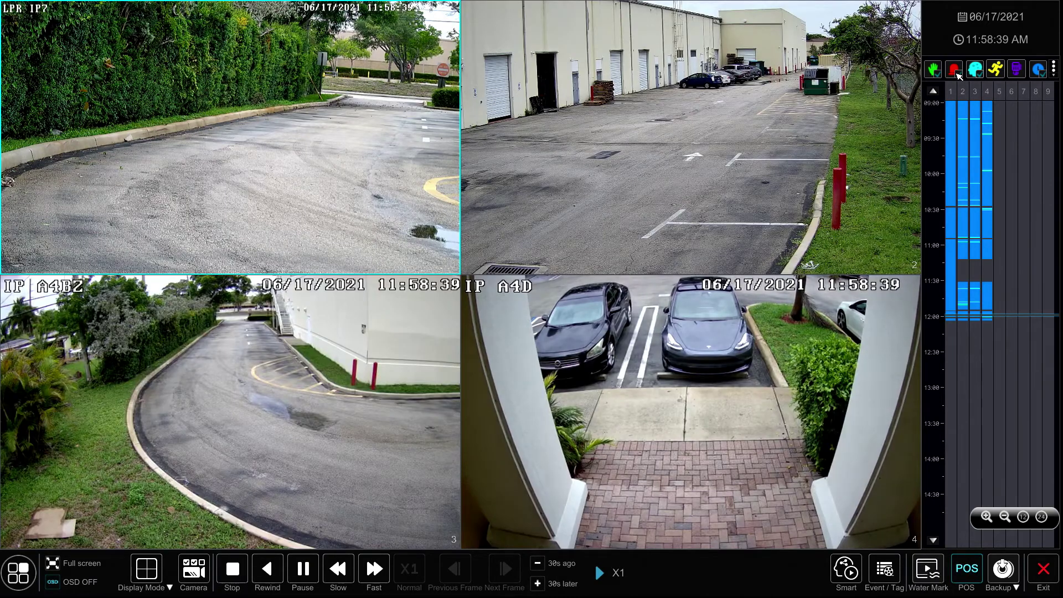
{"action": "left_click", "coordinate": [959, 76]}
{"action": "left_click", "coordinate": [959, 76]}
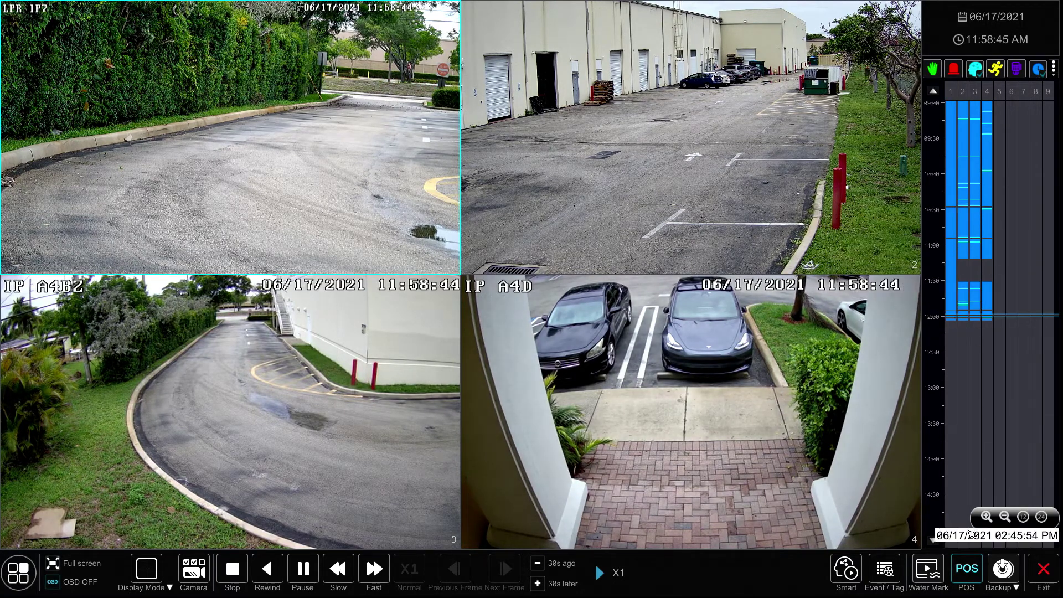
Step: Zoom the timeline to 5-minute ticks and jump channel 3 to 11:48:04
{"action": "left_click", "coordinate": [985, 516]}
{"action": "left_click", "coordinate": [985, 516]}
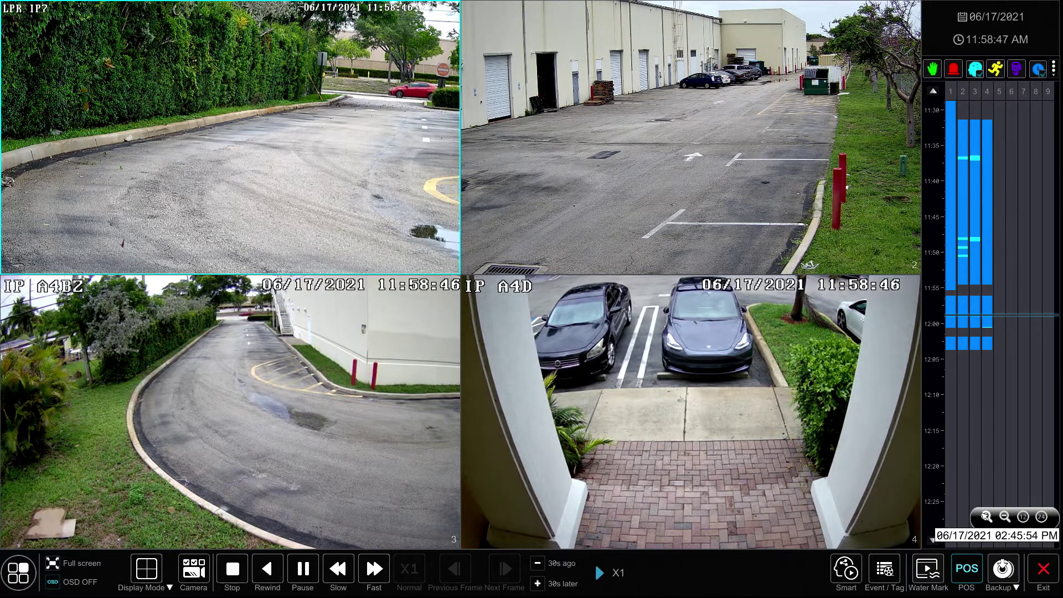
{"action": "left_click", "coordinate": [985, 516]}
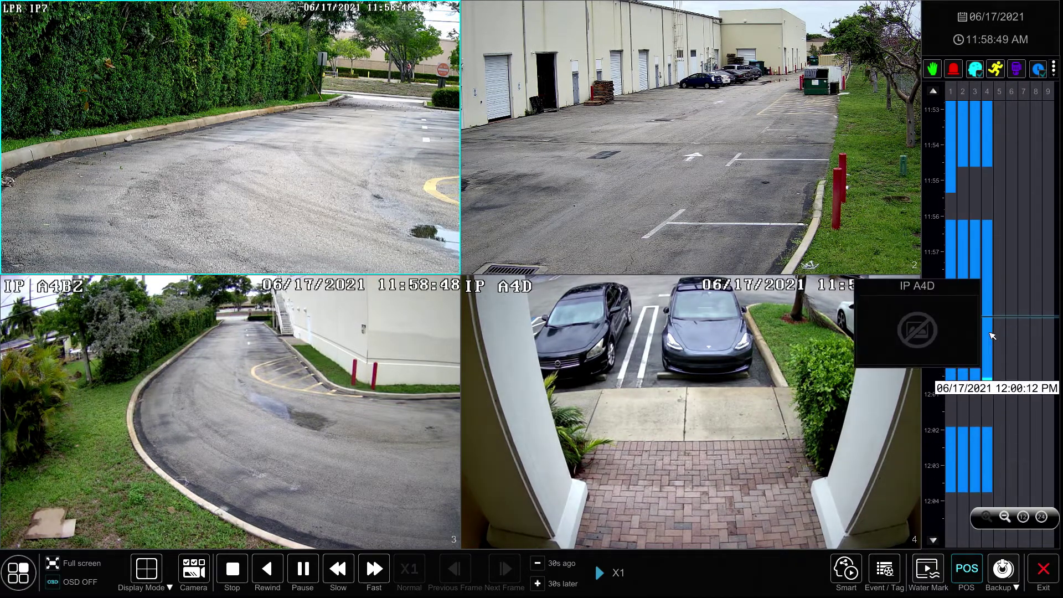
{"action": "left_click", "coordinate": [1006, 515]}
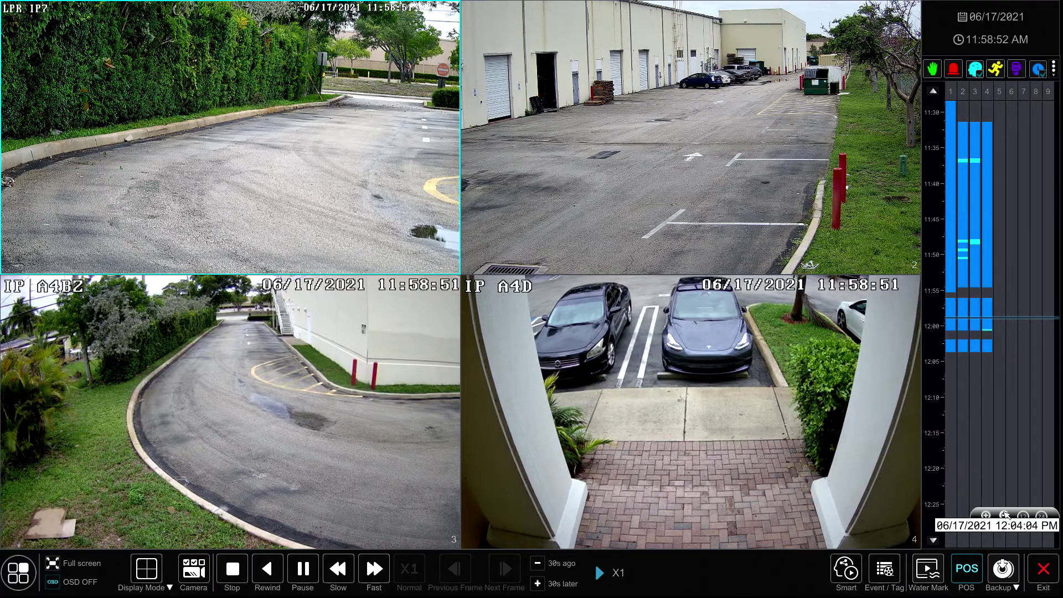
{"action": "left_click", "coordinate": [974, 244]}
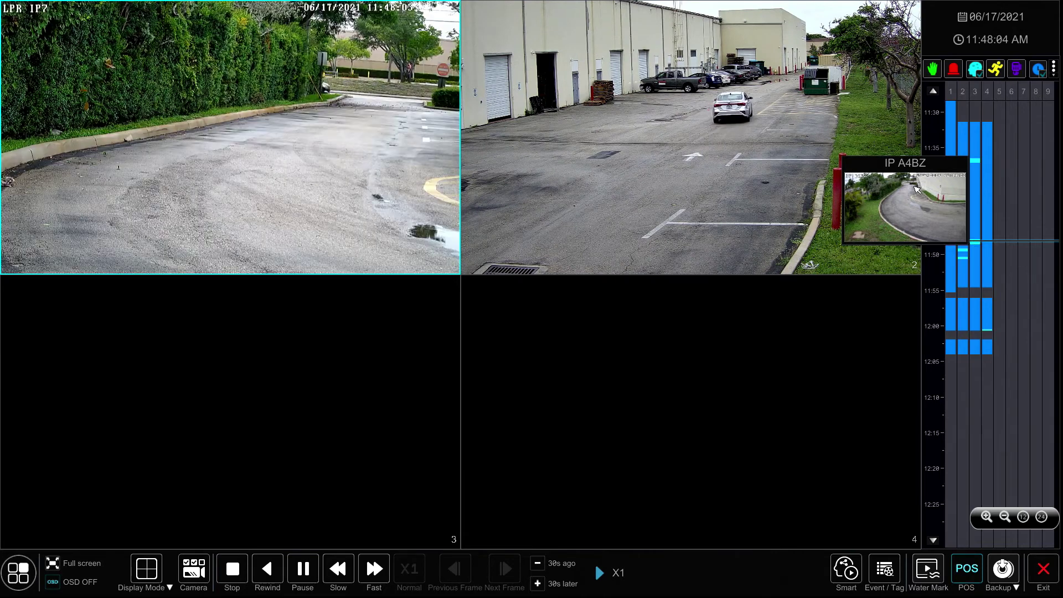
Step: View camera 2 full-size, return to the split, and replay from 11:37:39 to 11:36:48
{"action": "double_click", "coordinate": [713, 129]}
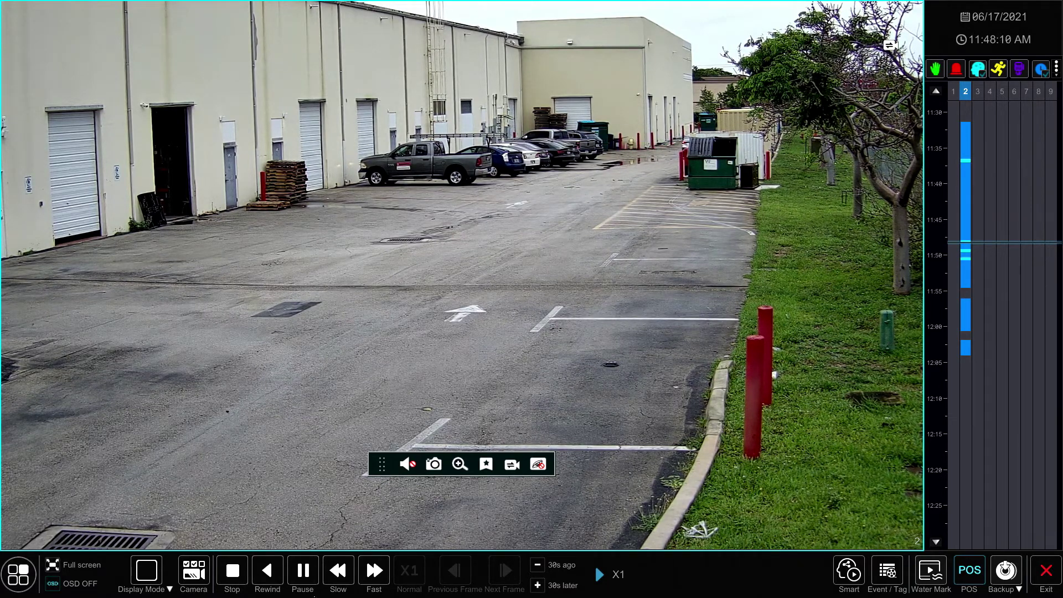
{"action": "double_click", "coordinate": [439, 229]}
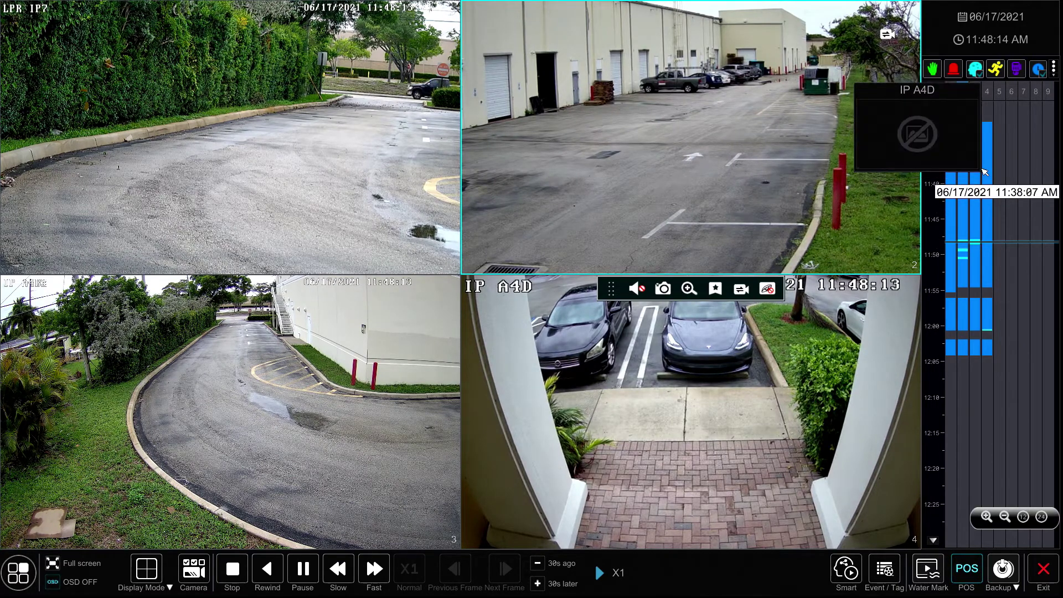
{"action": "left_click", "coordinate": [989, 169]}
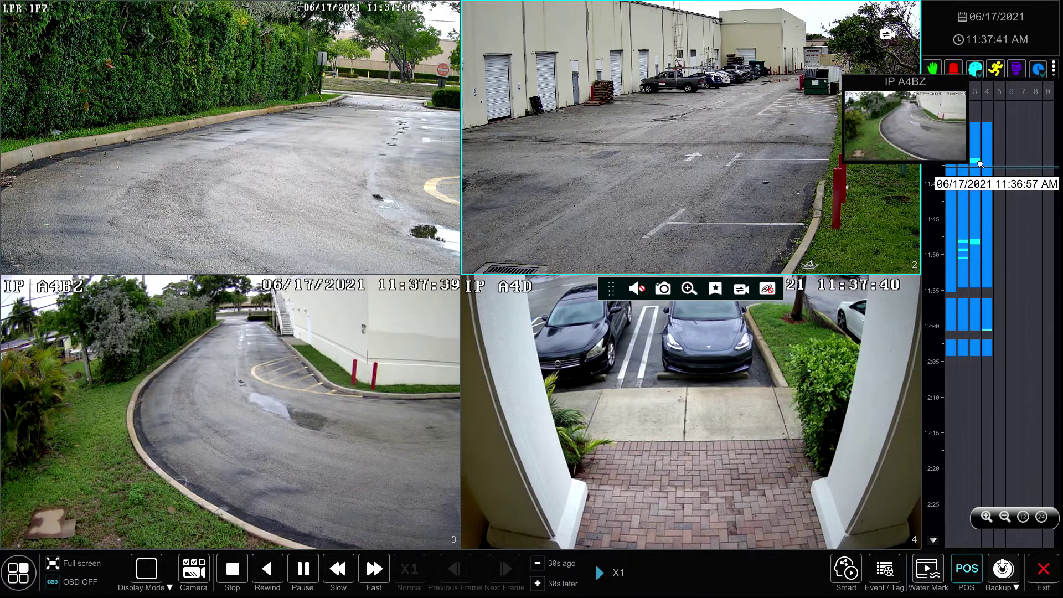
{"action": "left_click", "coordinate": [979, 162]}
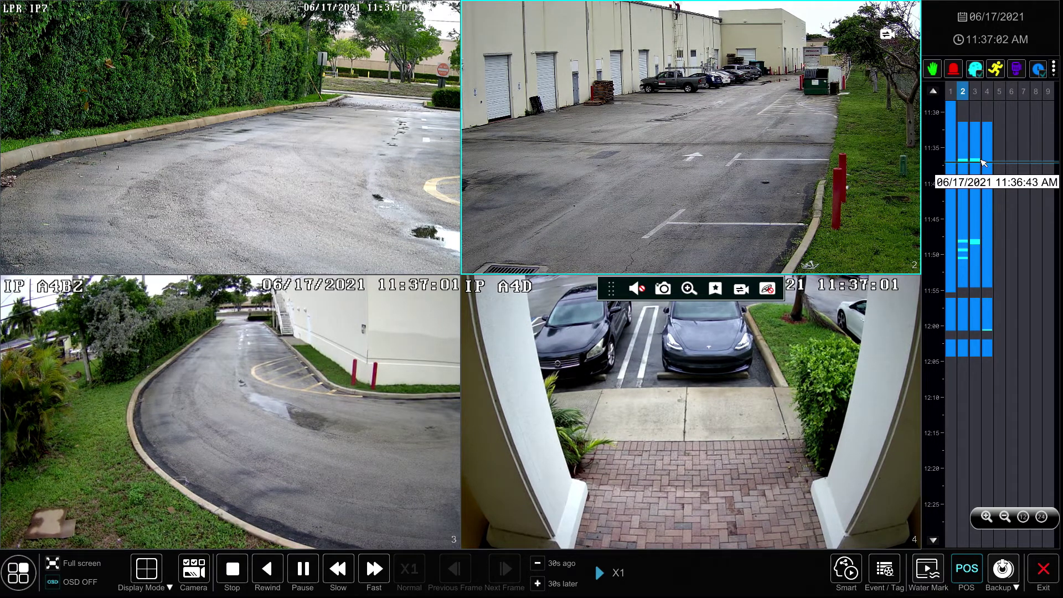
{"action": "left_click", "coordinate": [965, 163]}
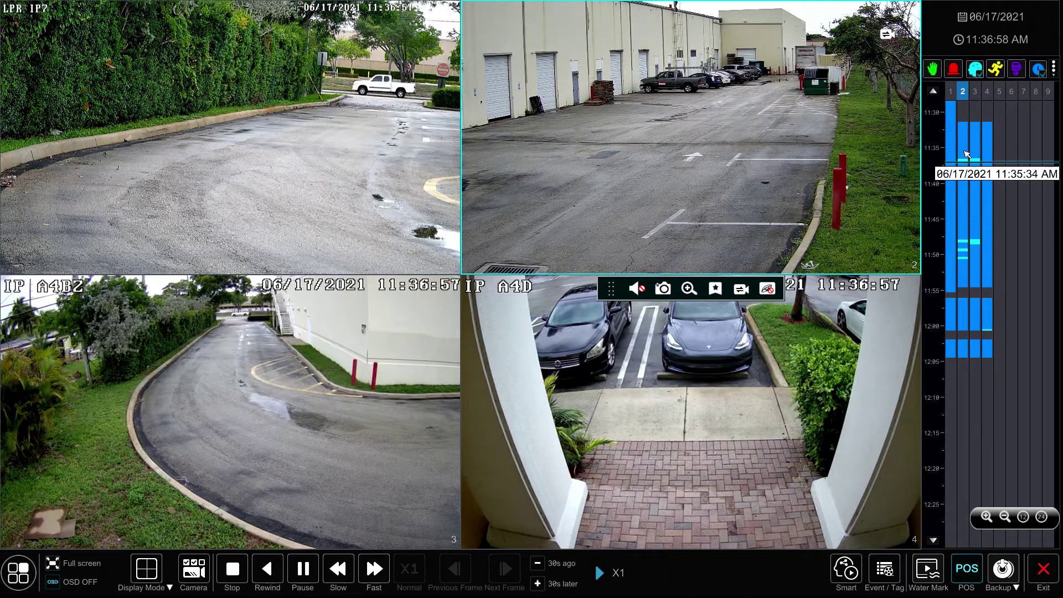
{"action": "left_click", "coordinate": [967, 161]}
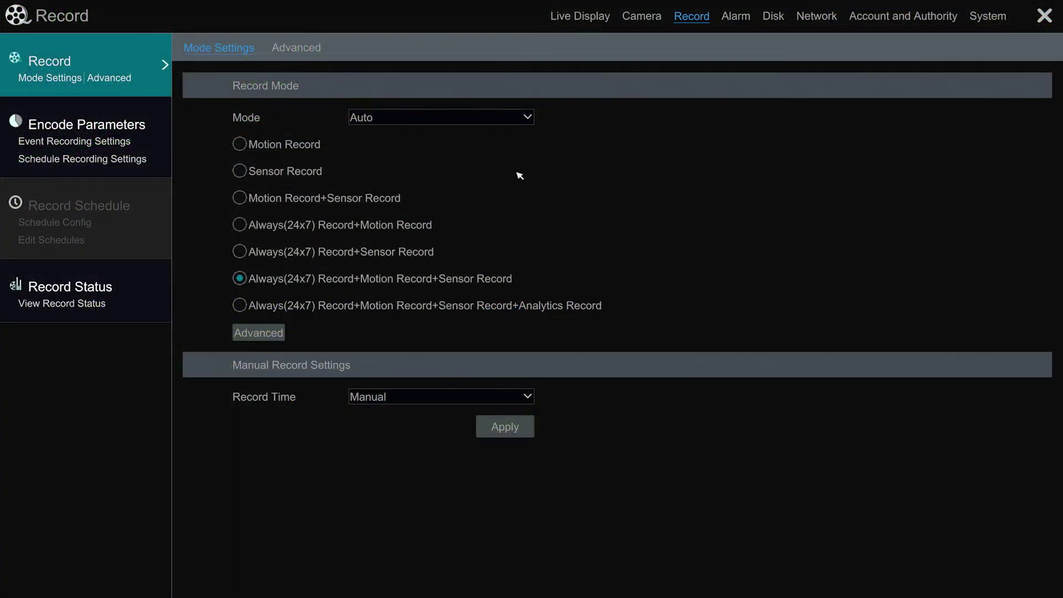
Step: Change the record mode to Manual and apply it
{"action": "left_click", "coordinate": [513, 121]}
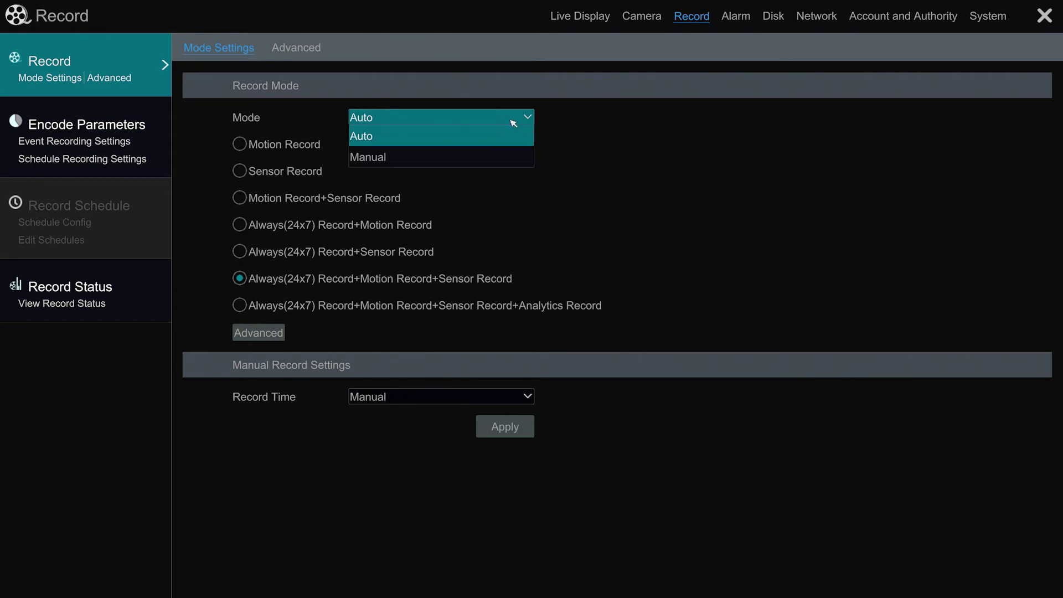
{"action": "left_click", "coordinate": [505, 159]}
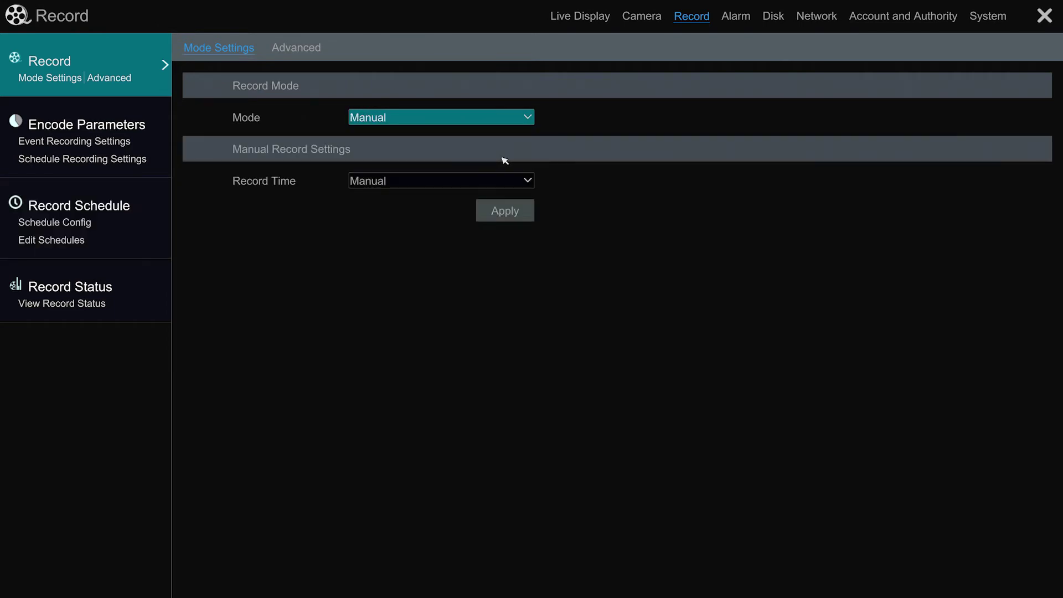
{"action": "left_click", "coordinate": [522, 219]}
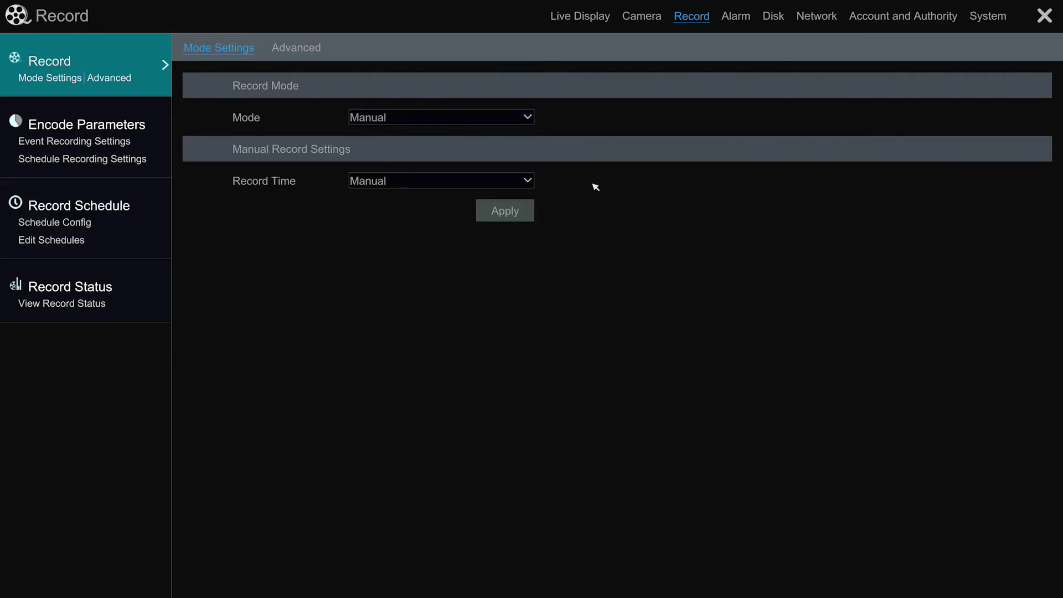
Step: Show the Record Schedule table with every camera's schedule types at <None>
{"action": "left_click", "coordinate": [95, 208]}
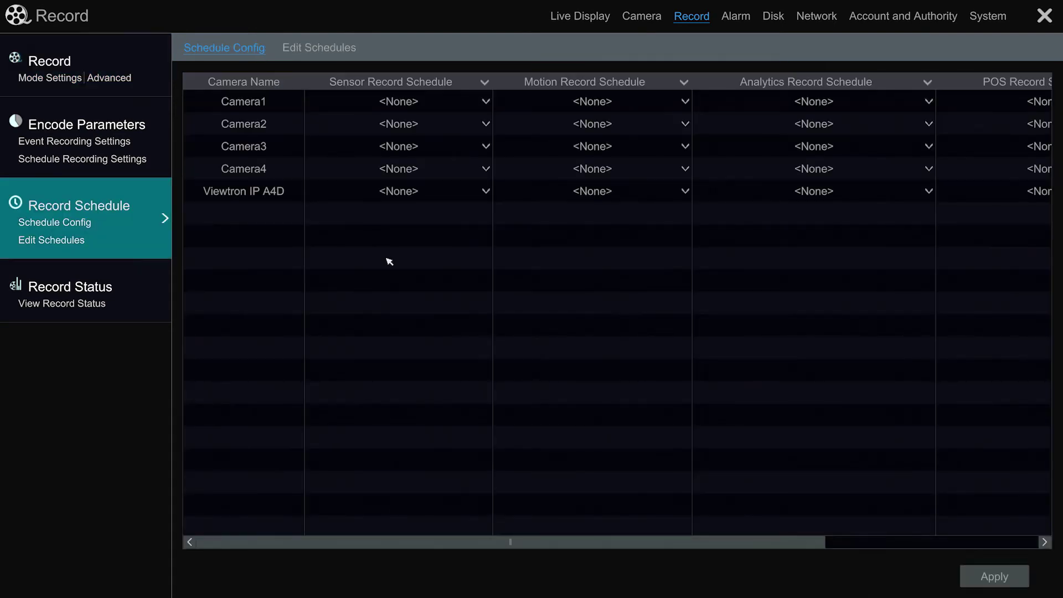
{"action": "left_click", "coordinate": [588, 185]}
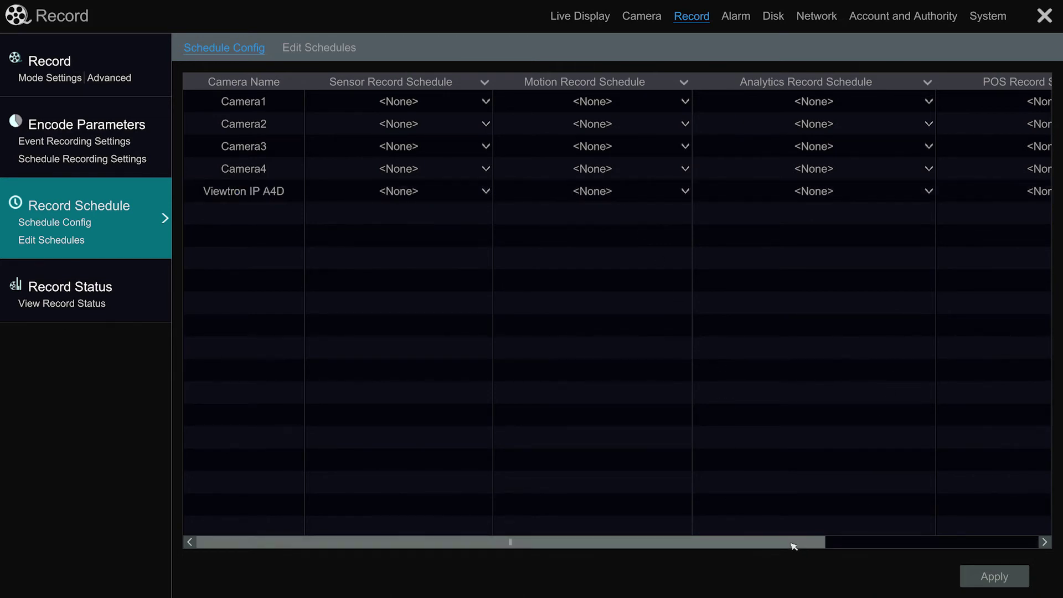
{"action": "left_click", "coordinate": [888, 537]}
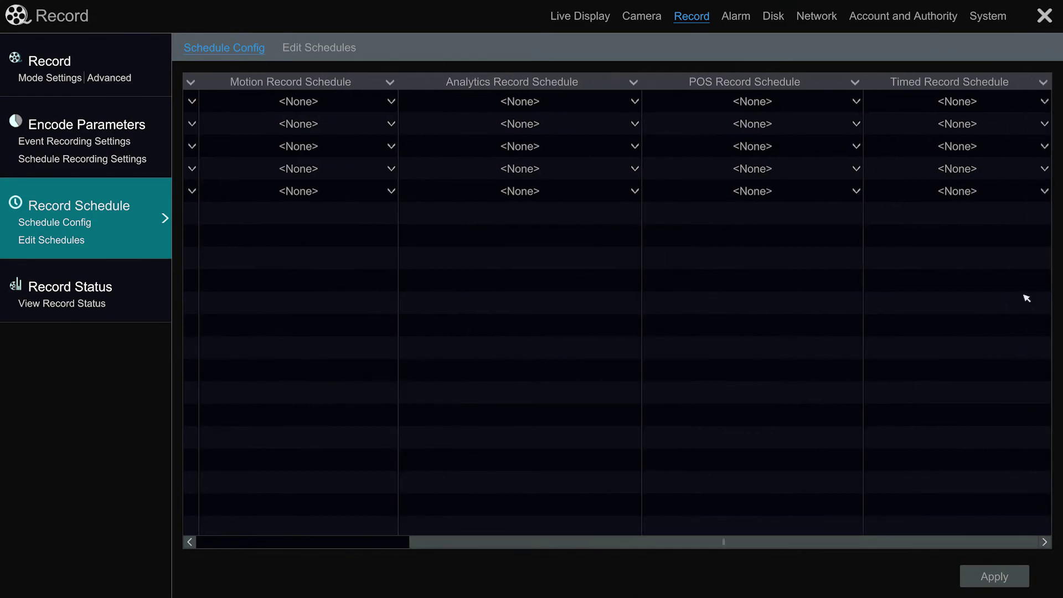